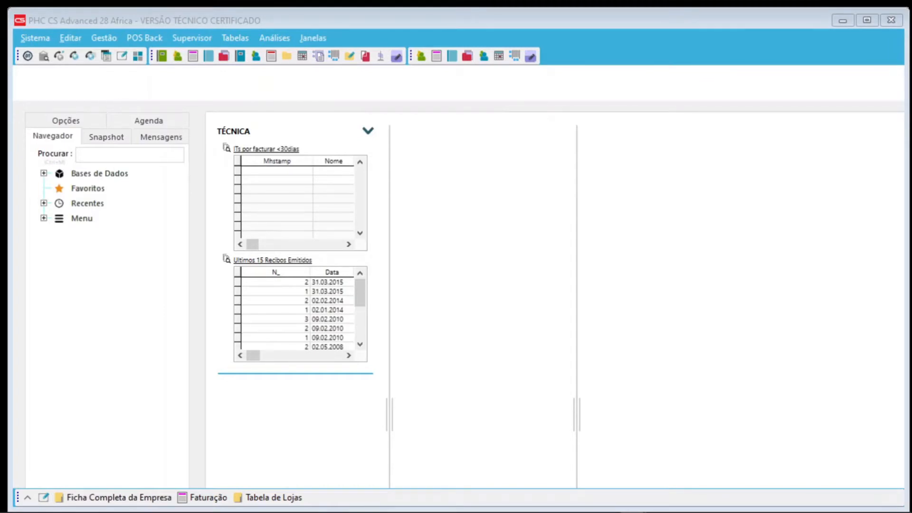
Open the software parameters and filter them for "webse"
{"action": "left_click", "coordinate": [36, 39]}
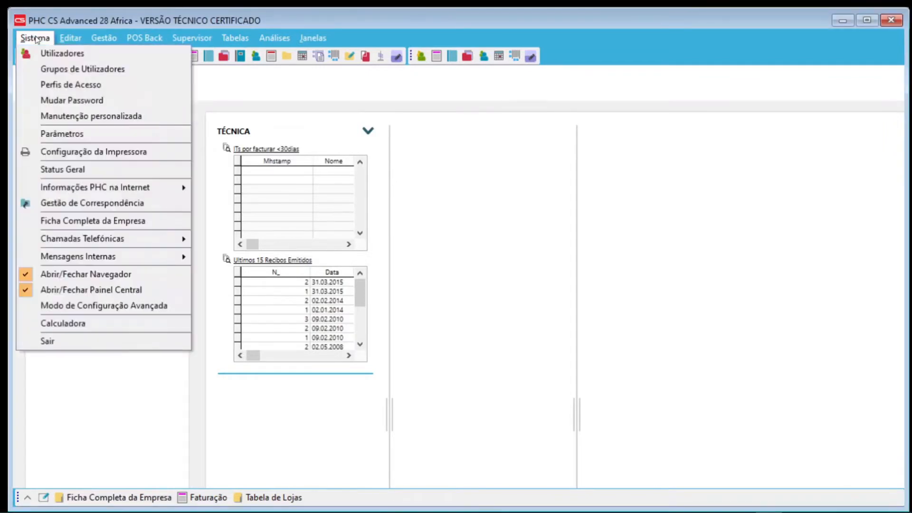
{"action": "left_click", "coordinate": [59, 134]}
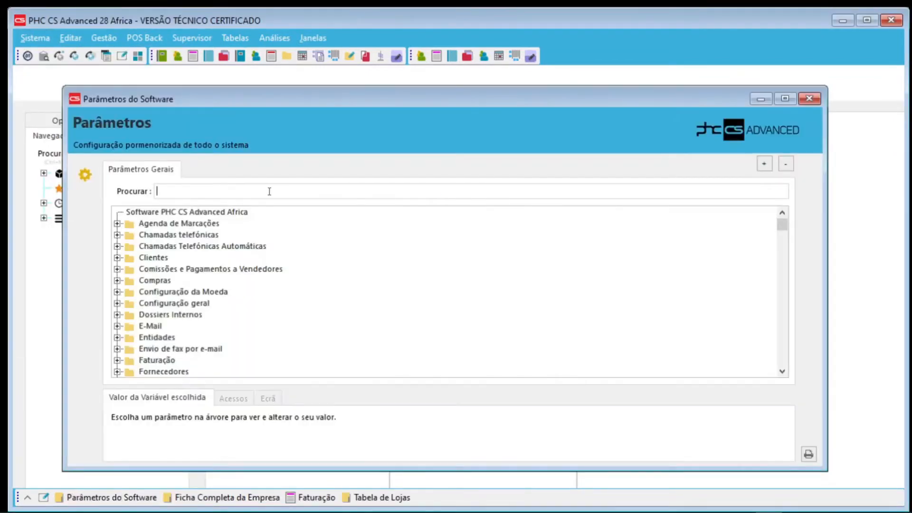
{"action": "left_click", "coordinate": [259, 190]}
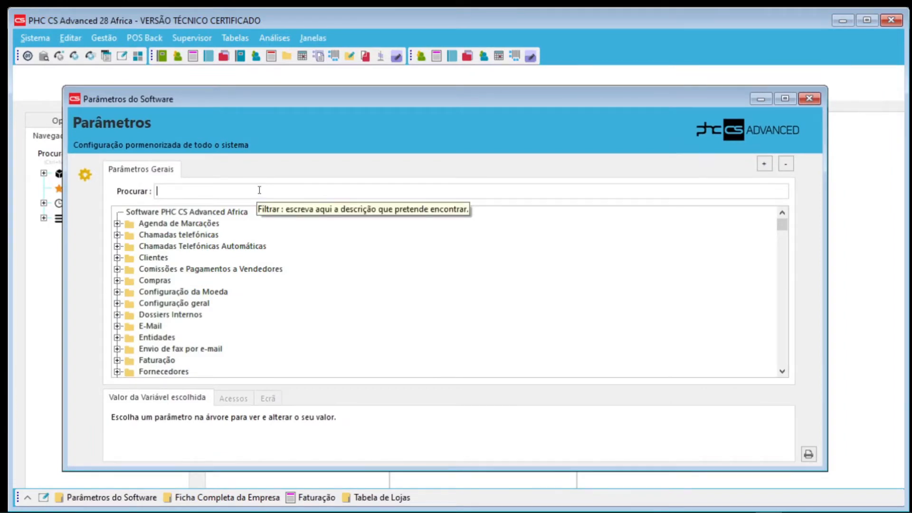
{"action": "type", "text": "wer"}
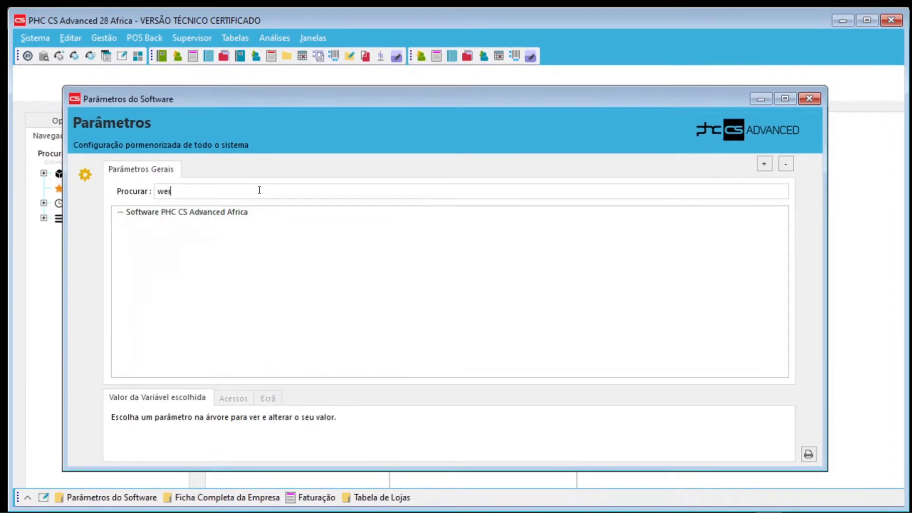
{"action": "key", "text": "BackSpace"}
{"action": "type", "text": "bse"}
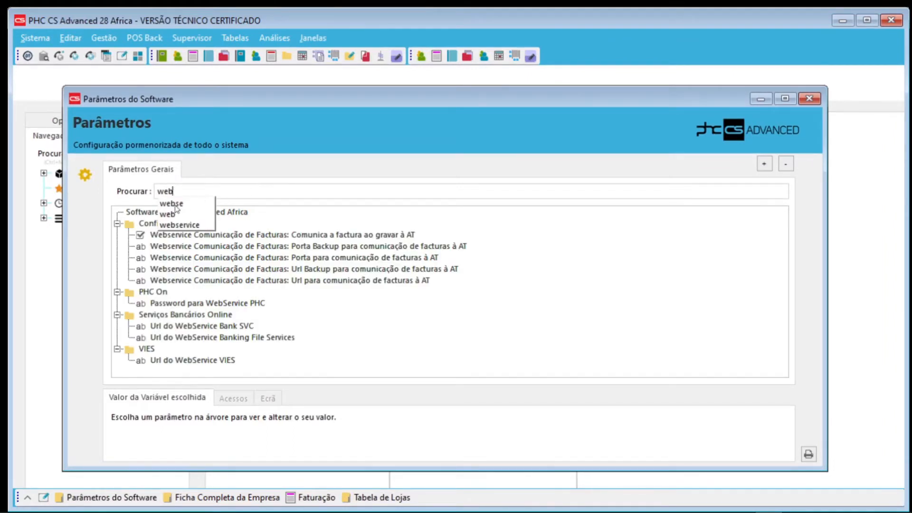
{"action": "left_click", "coordinate": [176, 205]}
Examine each "Webservice Comunicação de Facturas" parameter under Configuração geral, including the option to communicate invoices to the AT on saving
{"action": "left_click", "coordinate": [216, 235]}
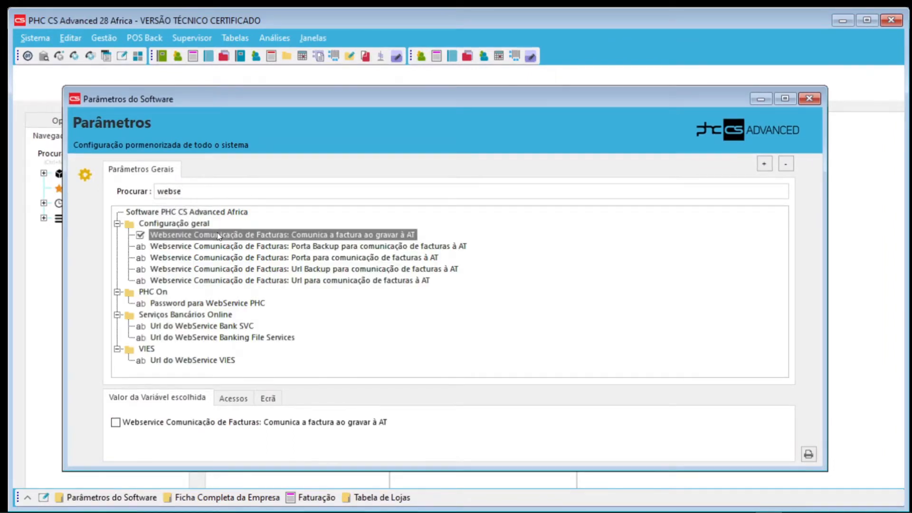
{"action": "left_click", "coordinate": [223, 247]}
{"action": "left_click", "coordinate": [226, 261]}
{"action": "left_click", "coordinate": [227, 267]}
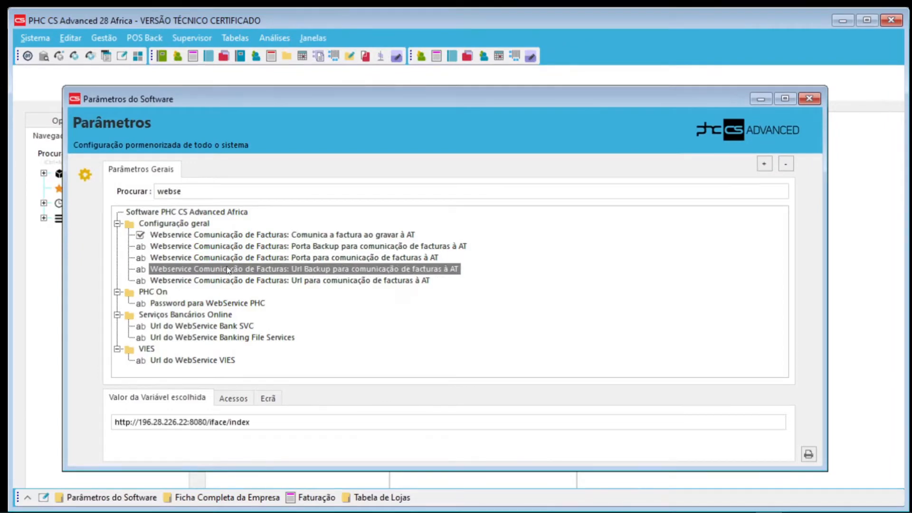
{"action": "left_click", "coordinate": [229, 282]}
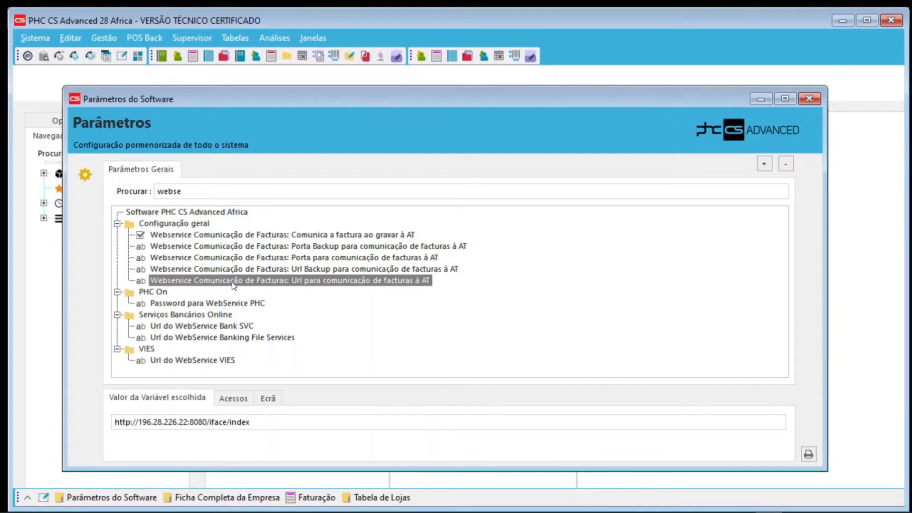
{"action": "left_click", "coordinate": [239, 234]}
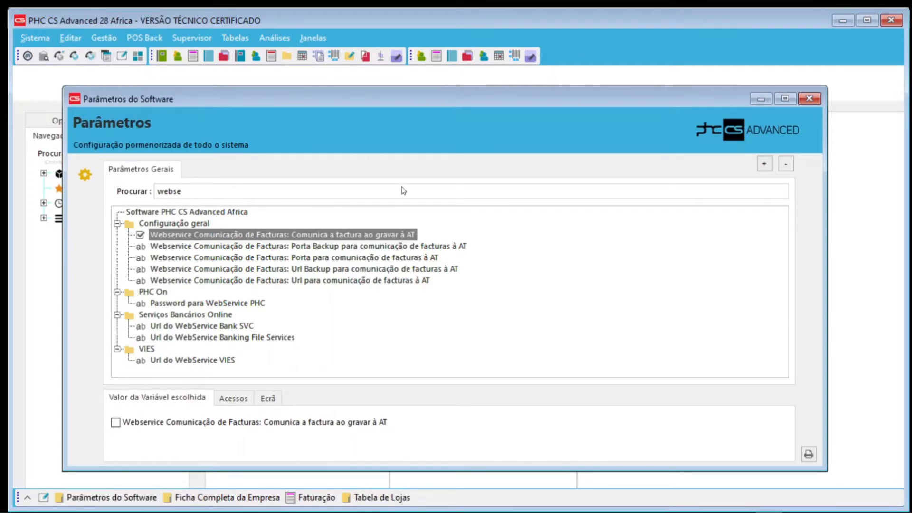
Compare the main and backup port and URL values for communicating invoices to the AT, and close the parameters
{"action": "left_click", "coordinate": [296, 248]}
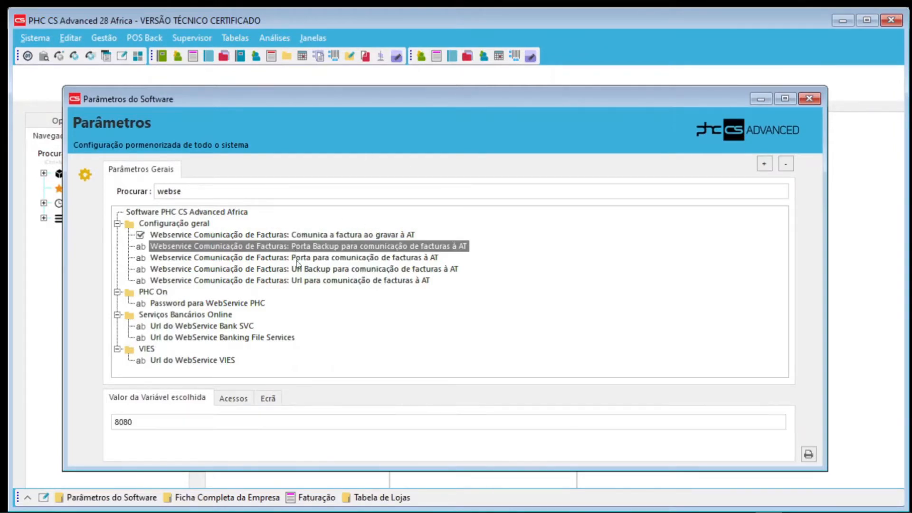
{"action": "left_click", "coordinate": [298, 260]}
{"action": "left_click", "coordinate": [297, 270]}
{"action": "left_click", "coordinate": [296, 280]}
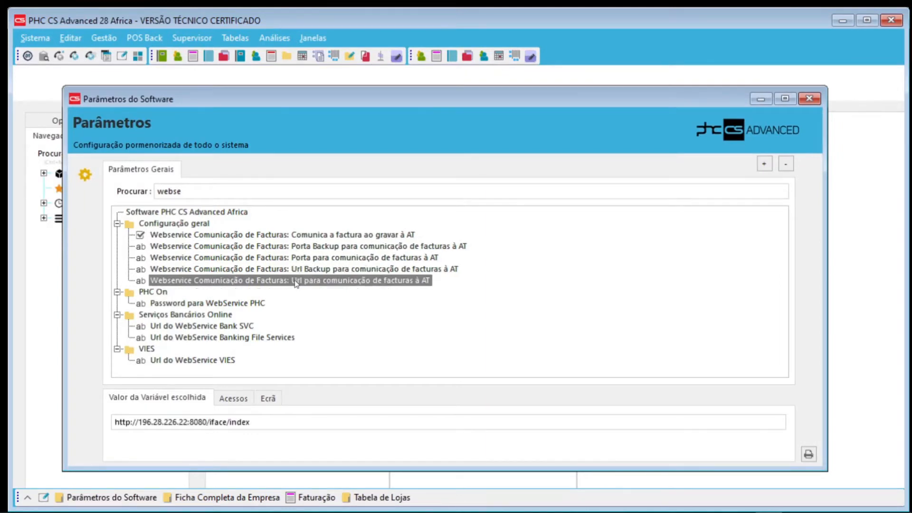
{"action": "left_click", "coordinate": [291, 270]}
{"action": "left_click", "coordinate": [290, 259]}
{"action": "left_click", "coordinate": [289, 247]}
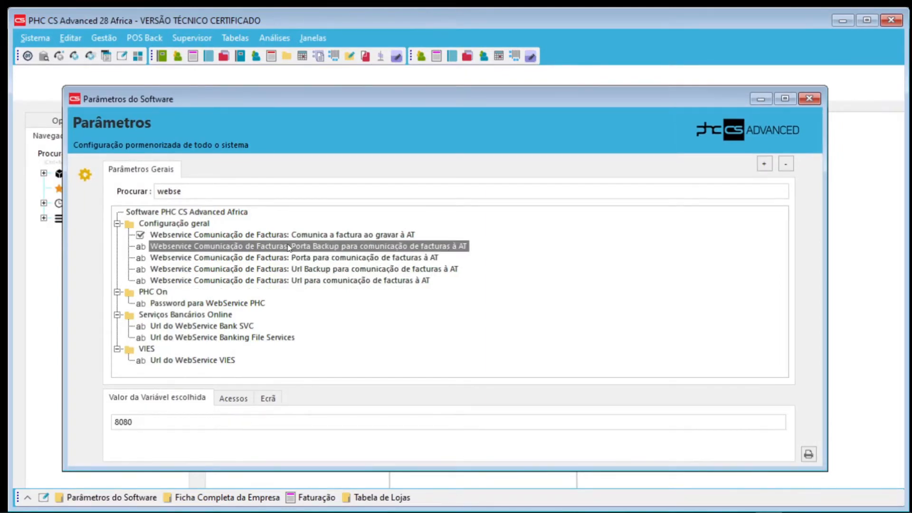
{"action": "left_click", "coordinate": [309, 260]}
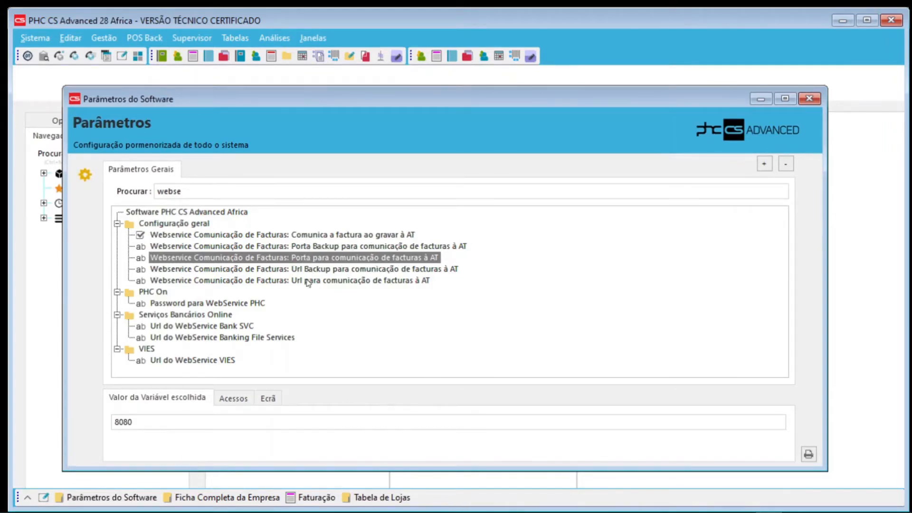
{"action": "left_click", "coordinate": [307, 282]}
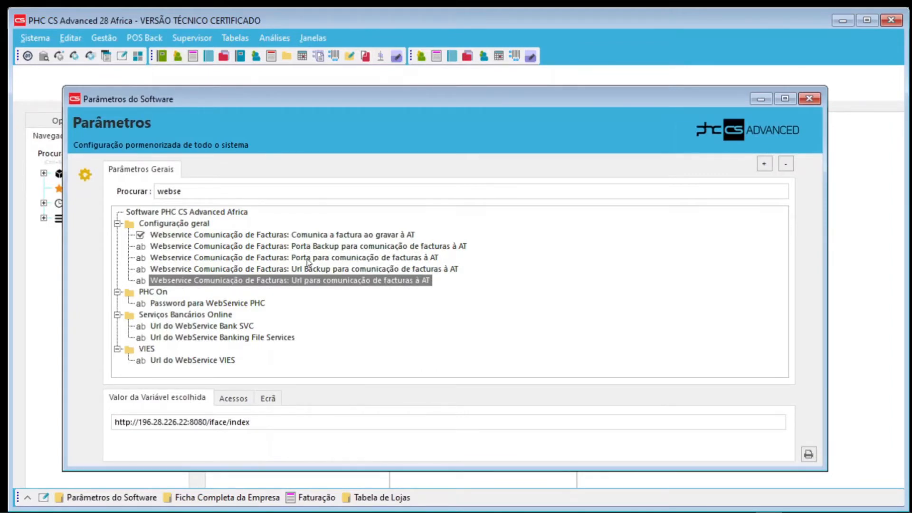
{"action": "left_click", "coordinate": [308, 260]}
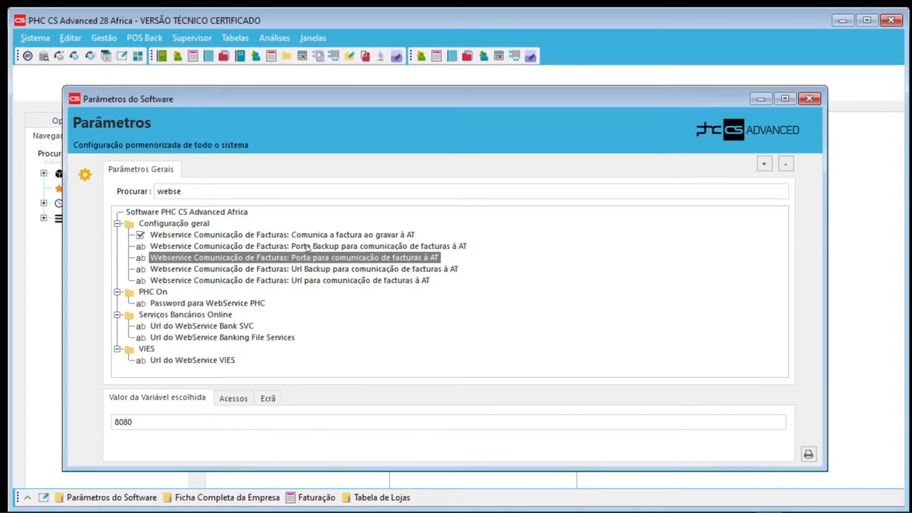
{"action": "left_click", "coordinate": [307, 247]}
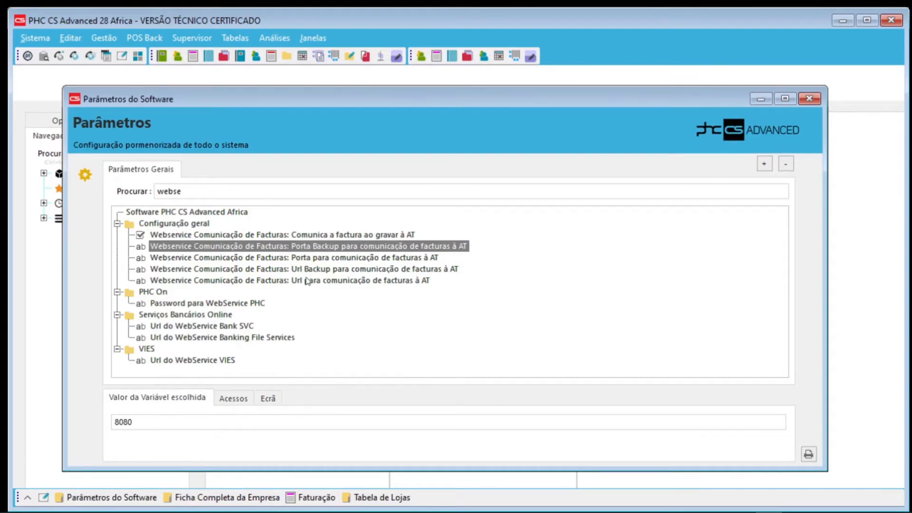
{"action": "left_click", "coordinate": [307, 280]}
{"action": "left_click", "coordinate": [307, 270]}
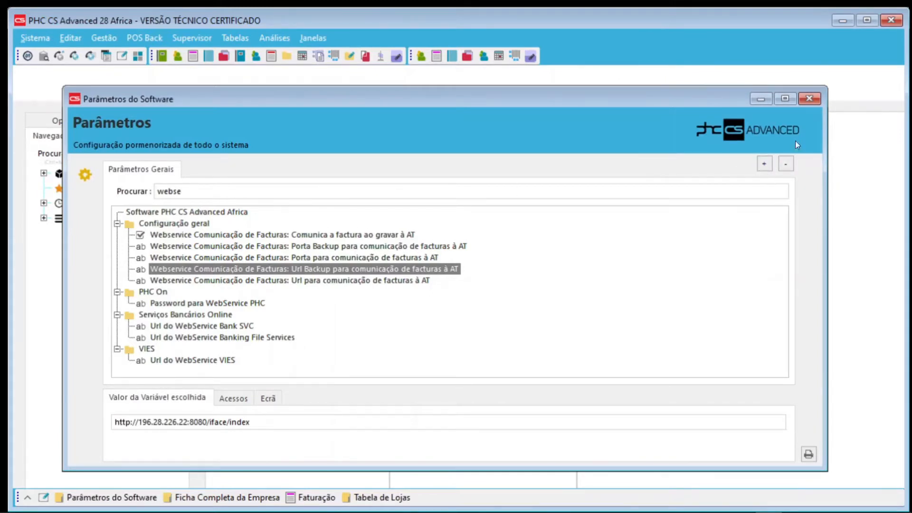
{"action": "left_click", "coordinate": [810, 100]}
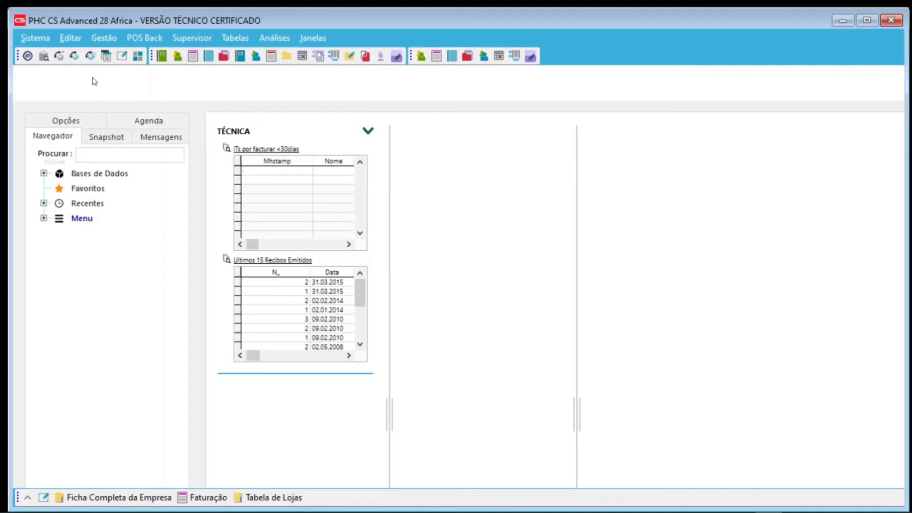
Open the Ficha Completa da Empresa record at its Máquina Fiscal data
{"action": "left_click", "coordinate": [35, 38]}
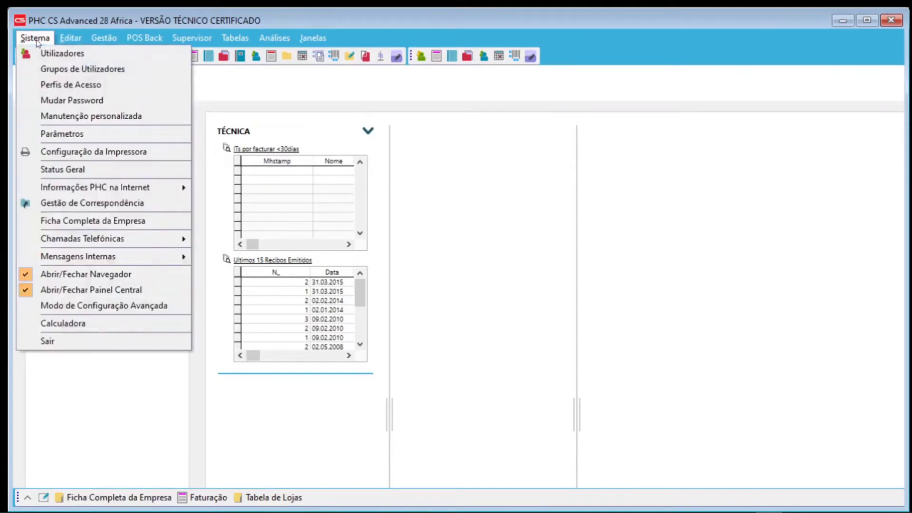
{"action": "left_click", "coordinate": [79, 221]}
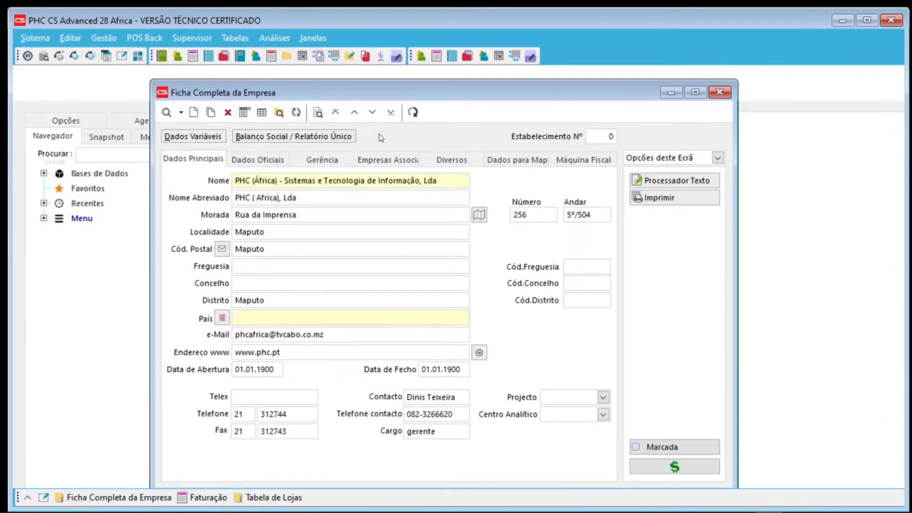
{"action": "left_click", "coordinate": [577, 160]}
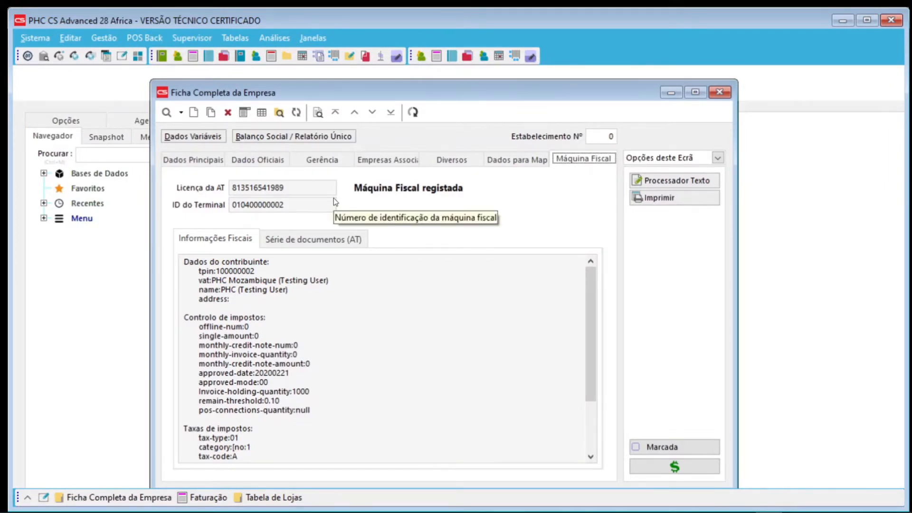
Examine the fiscal machine's AT licence, registration status, terminal ID and tax information
{"action": "left_click_drag", "start_coordinate": [299, 189], "coordinate": [229, 187]}
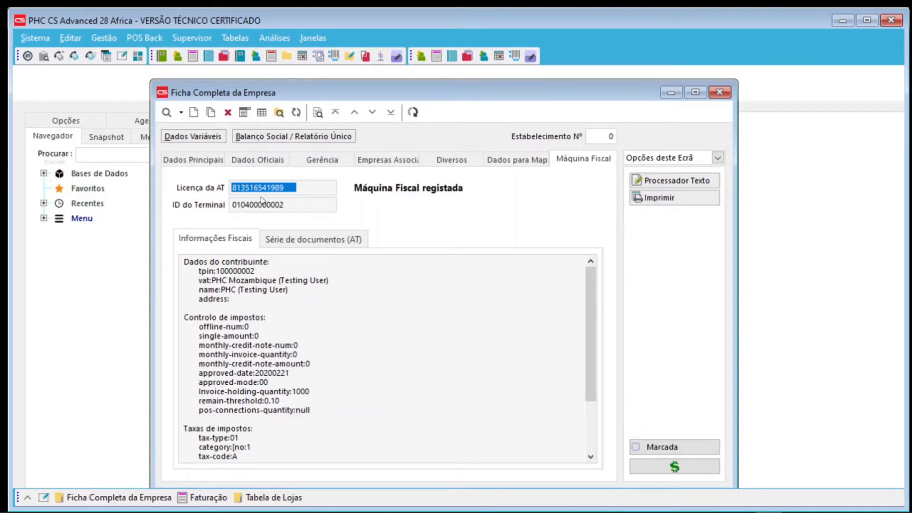
{"action": "left_click", "coordinate": [303, 187]}
{"action": "left_click_drag", "start_coordinate": [303, 187], "coordinate": [221, 182]}
{"action": "left_click", "coordinate": [415, 190]}
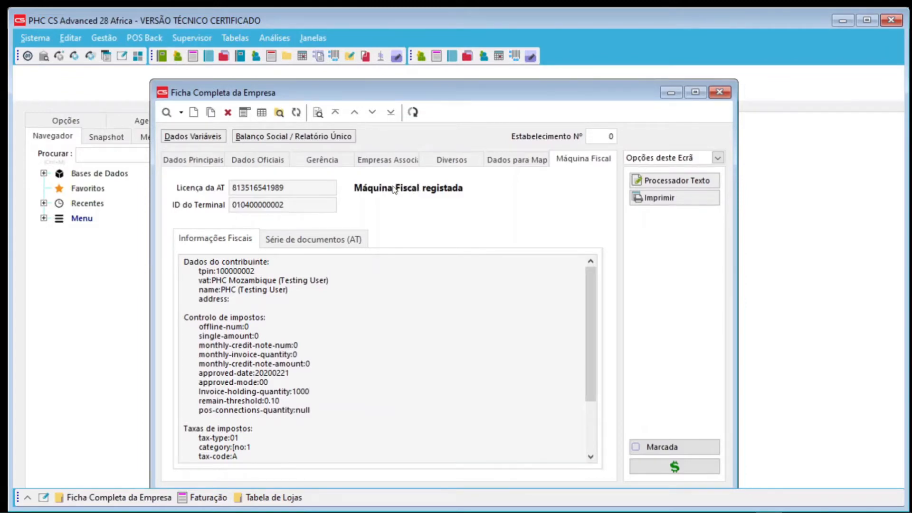
{"action": "left_click", "coordinate": [405, 189]}
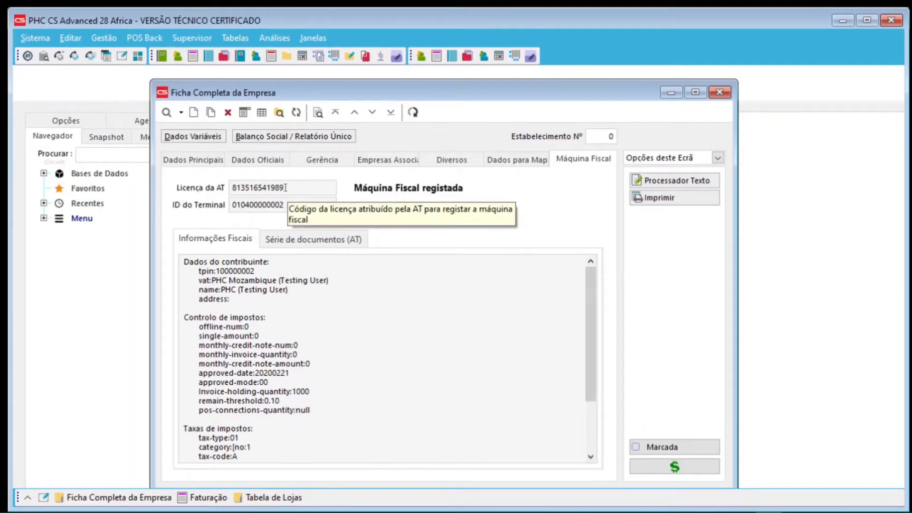
{"action": "left_click_drag", "start_coordinate": [285, 188], "coordinate": [232, 187]}
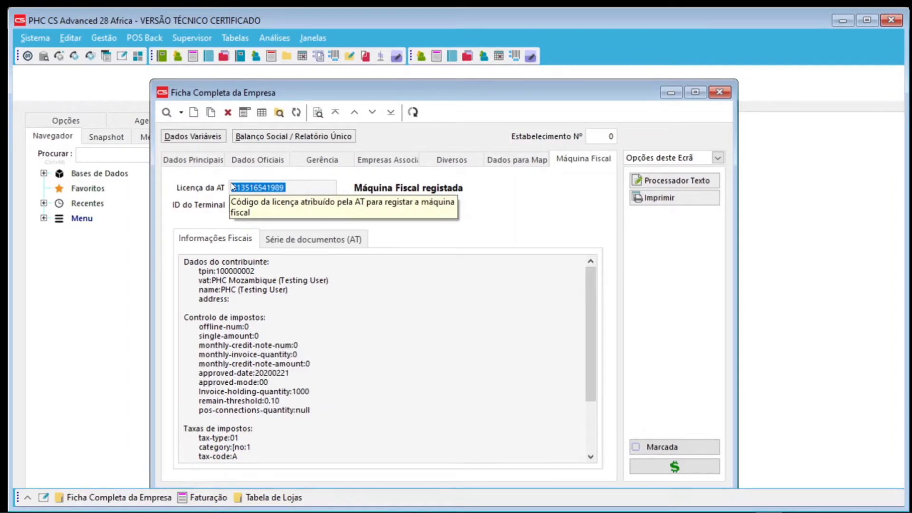
{"action": "left_click", "coordinate": [417, 191]}
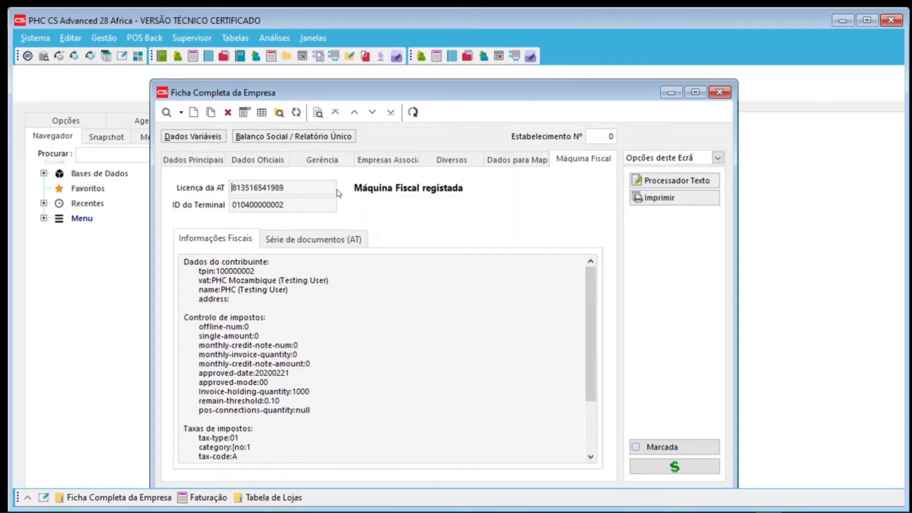
{"action": "left_click", "coordinate": [295, 205]}
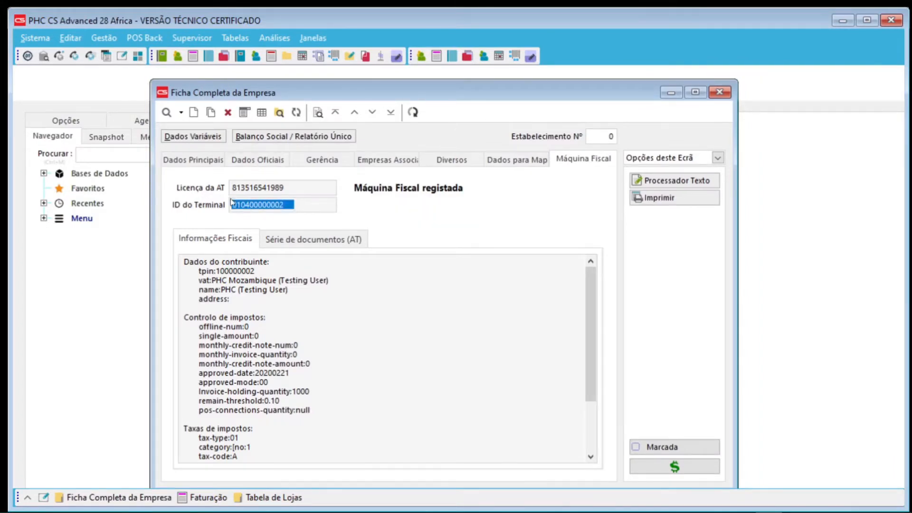
{"action": "left_click", "coordinate": [222, 240]}
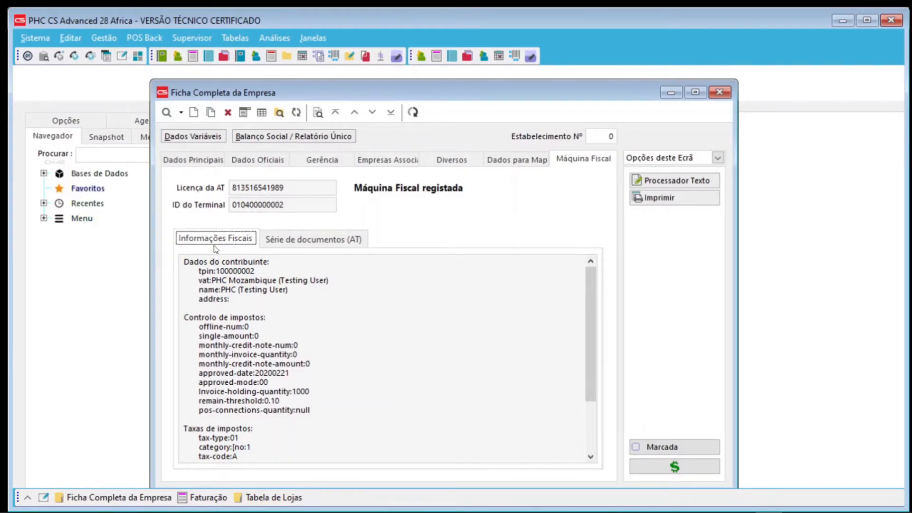
Examine the numbering intervals and last issued documents of the AT document series, and return to the Informações Fiscais
{"action": "left_click", "coordinate": [324, 240]}
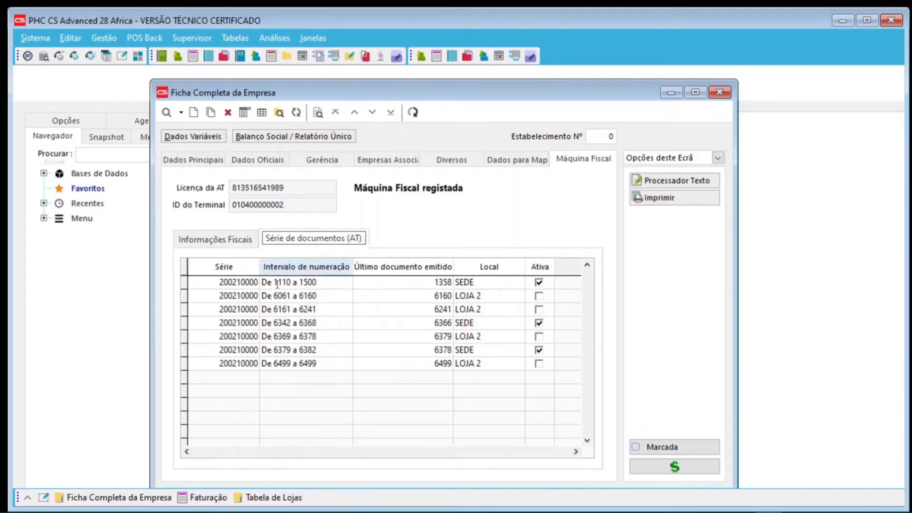
{"action": "left_click", "coordinate": [203, 283]}
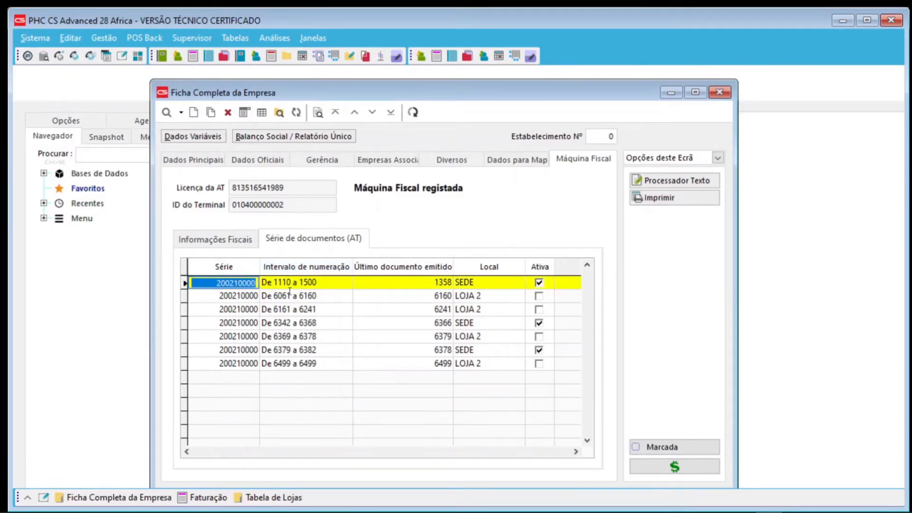
{"action": "left_click", "coordinate": [328, 284]}
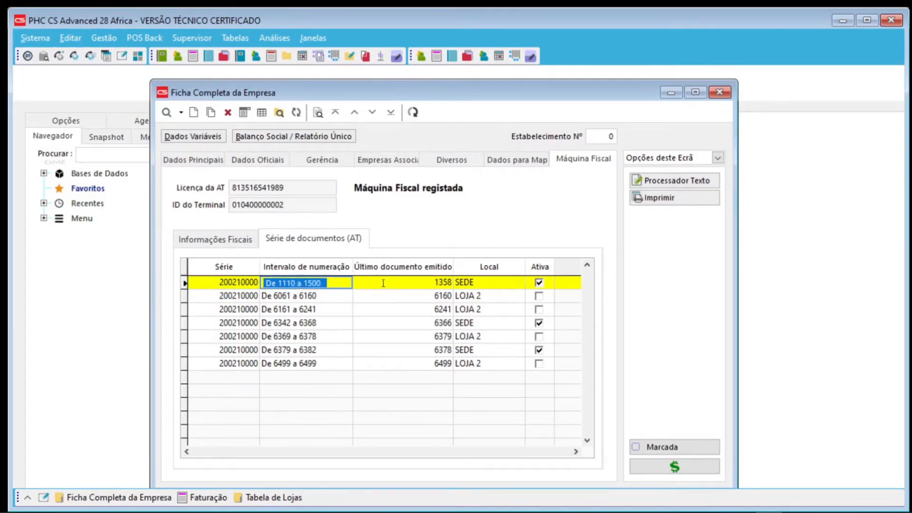
{"action": "left_click", "coordinate": [444, 282]}
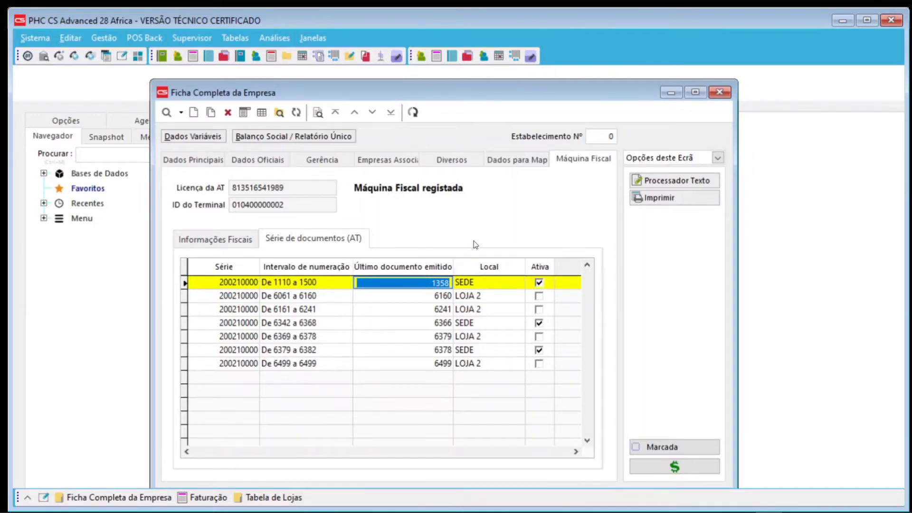
{"action": "left_click", "coordinate": [397, 298]}
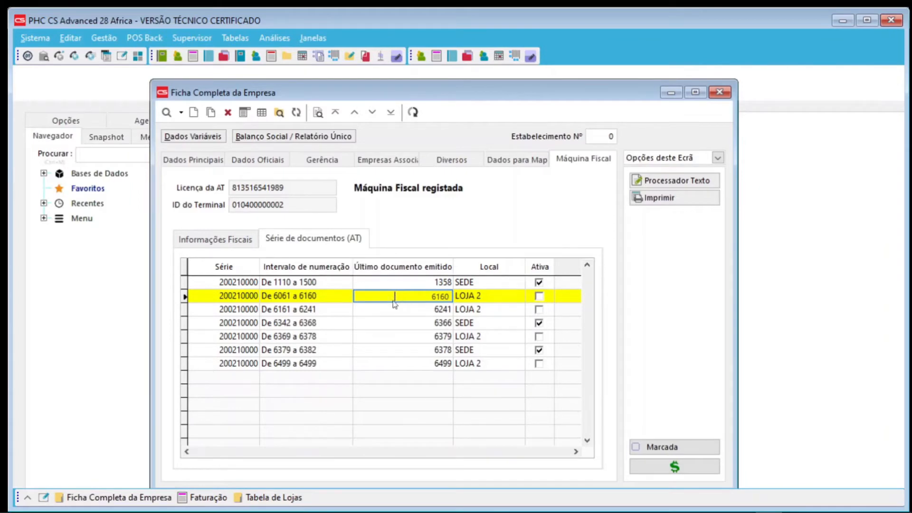
{"action": "left_click", "coordinate": [394, 309]}
{"action": "left_click", "coordinate": [235, 244]}
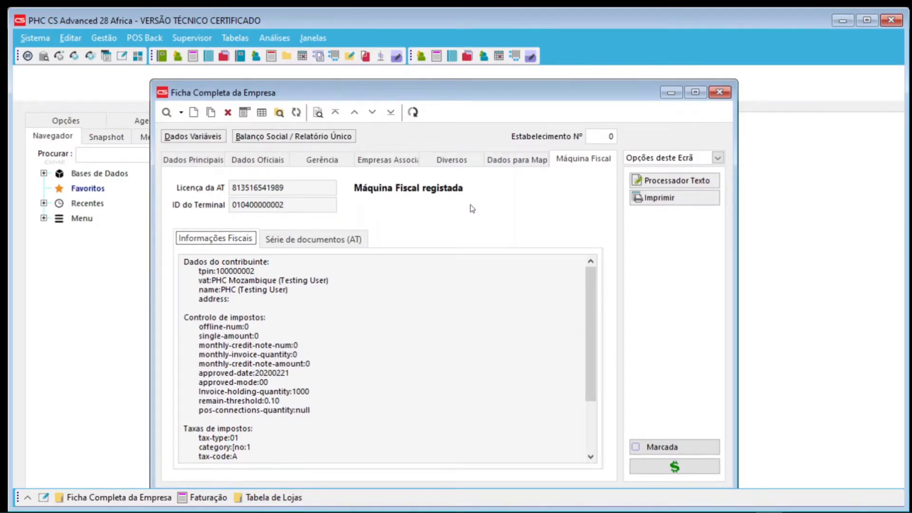
{"action": "left_click", "coordinate": [579, 163]}
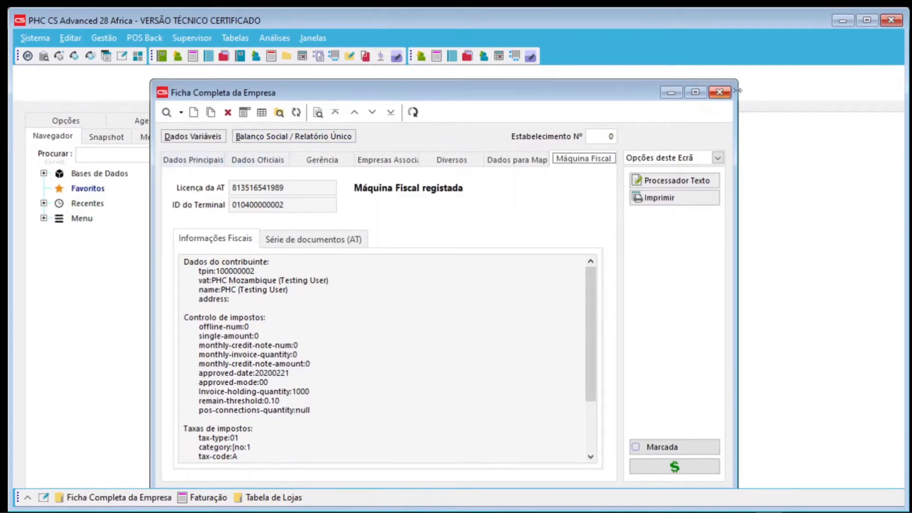
Close the company record and view the Máquina Fiscal data of LOJA 2 in the Tabela de Lojas
{"action": "left_click", "coordinate": [721, 92]}
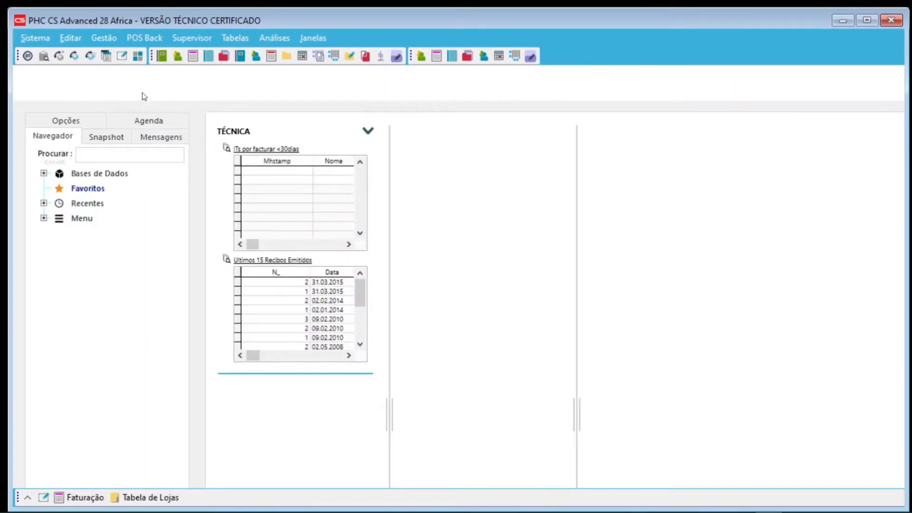
{"action": "left_click", "coordinate": [136, 37]}
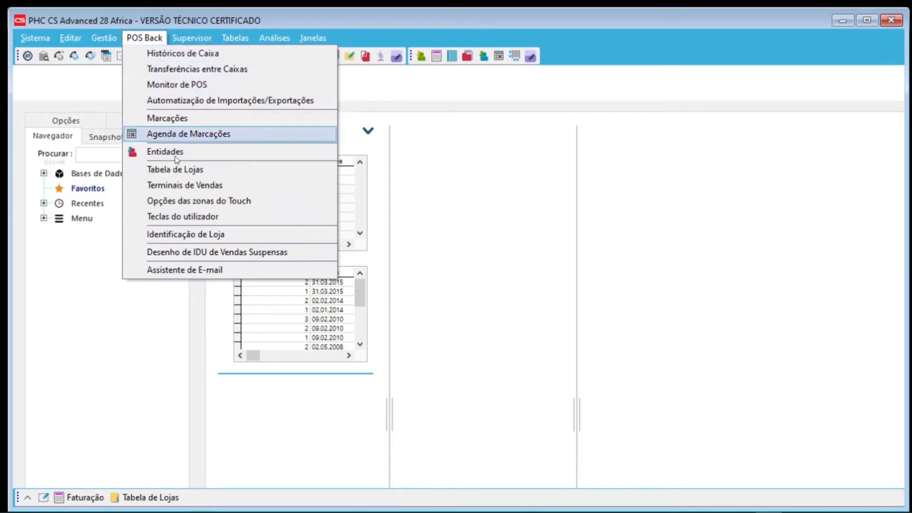
{"action": "left_click", "coordinate": [180, 171]}
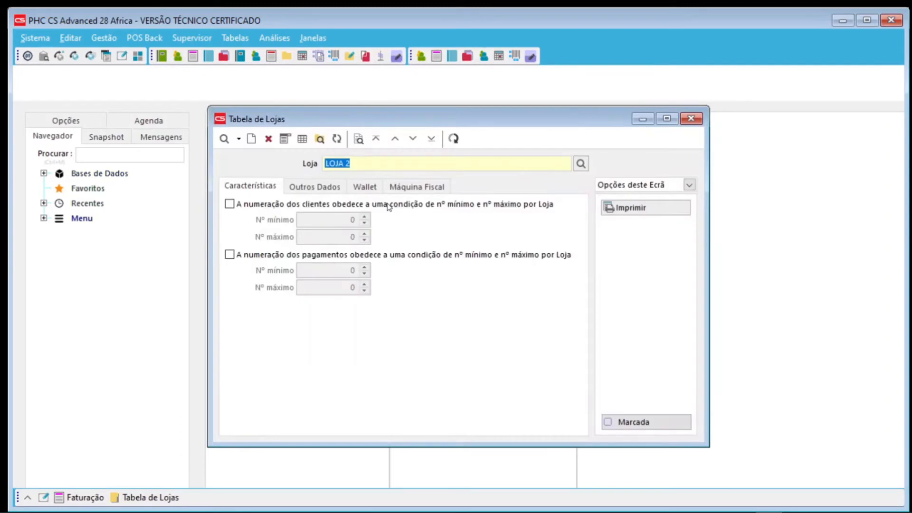
{"action": "left_click", "coordinate": [416, 187]}
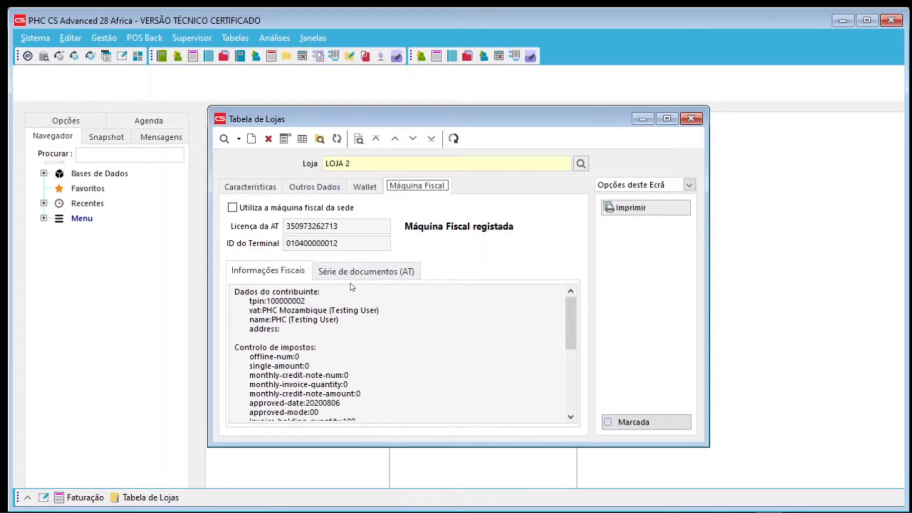
{"action": "mouse_move", "coordinate": [347, 227]}
Check the Máquina Fiscal setting of LOJA1, and close the Tabela de Lojas
{"action": "left_click", "coordinate": [238, 139]}
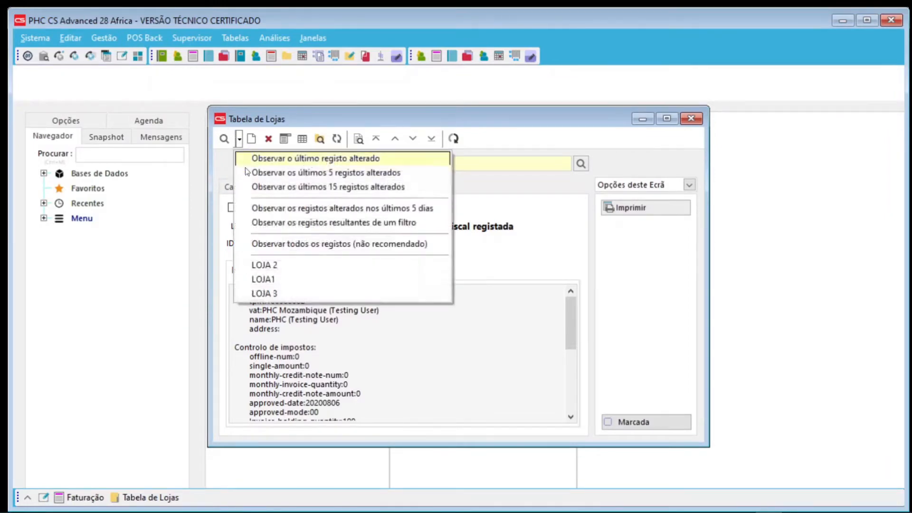
{"action": "left_click", "coordinate": [279, 282]}
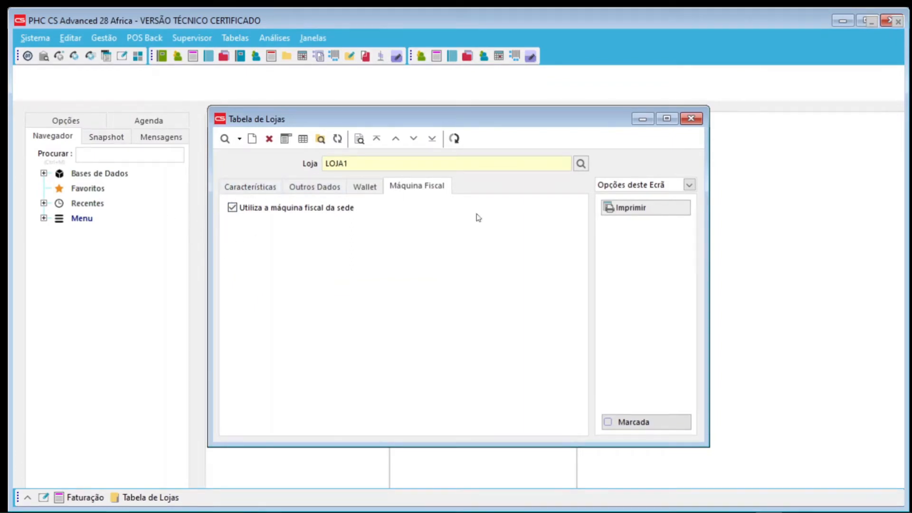
{"action": "left_click", "coordinate": [453, 139]}
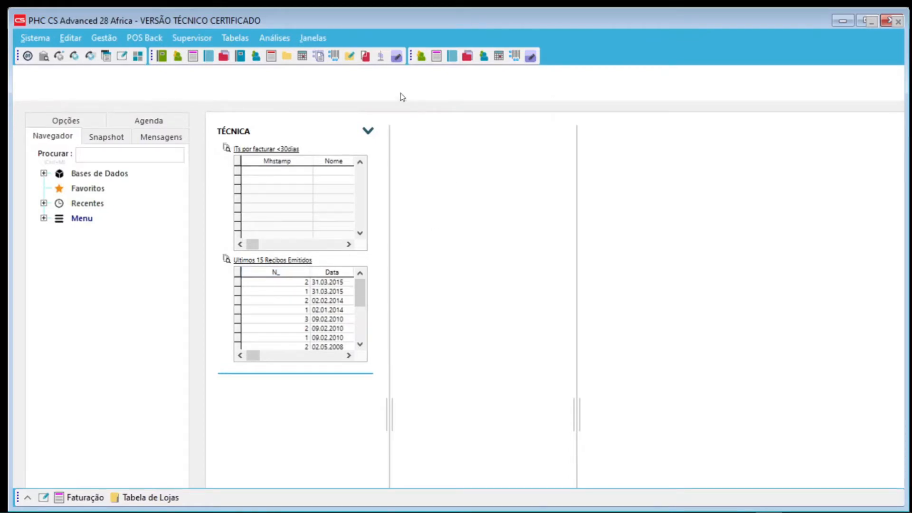
Open the customer invoicing screen and check the AT communication status of the displayed invoice
{"action": "left_click", "coordinate": [104, 38]}
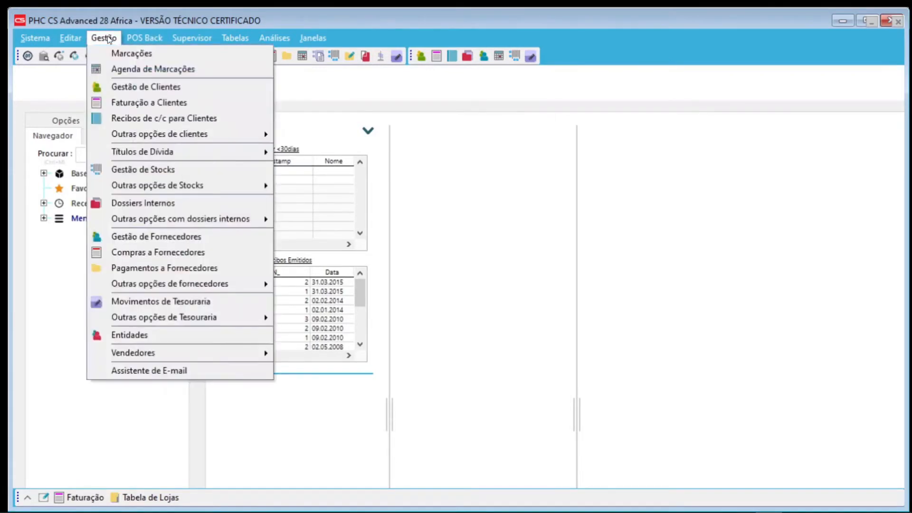
{"action": "left_click", "coordinate": [125, 104]}
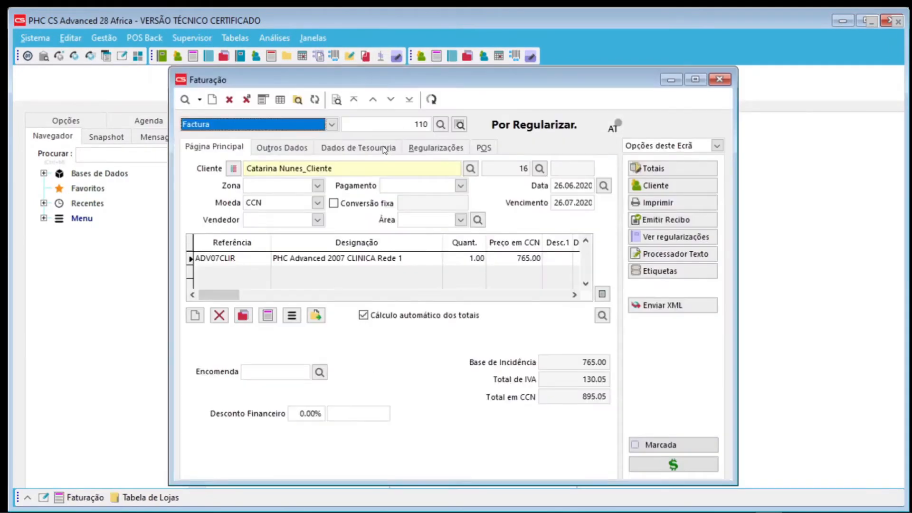
{"action": "left_click_drag", "start_coordinate": [383, 93], "coordinate": [374, 81]}
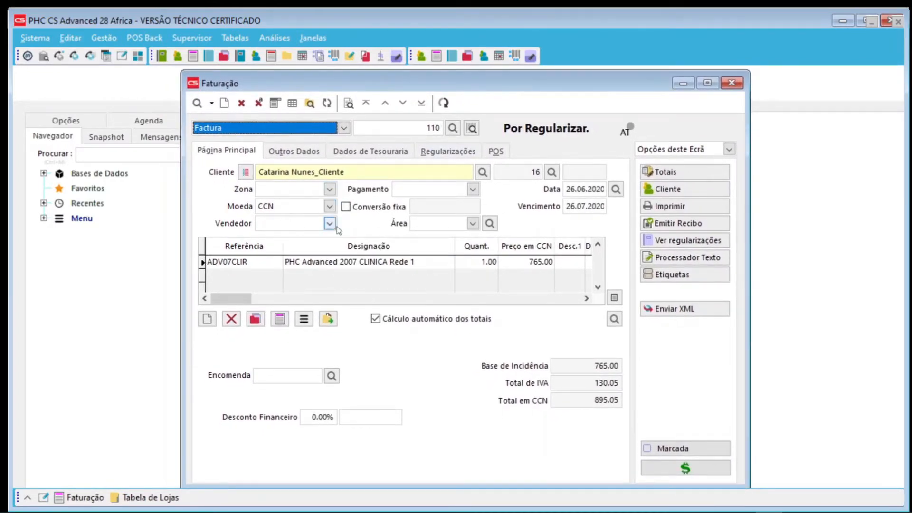
{"action": "left_click", "coordinate": [628, 131]}
{"action": "left_click", "coordinate": [628, 130]}
{"action": "mouse_move", "coordinate": [630, 138]}
Find Factura 107 by its document number
{"action": "left_click", "coordinate": [453, 129]}
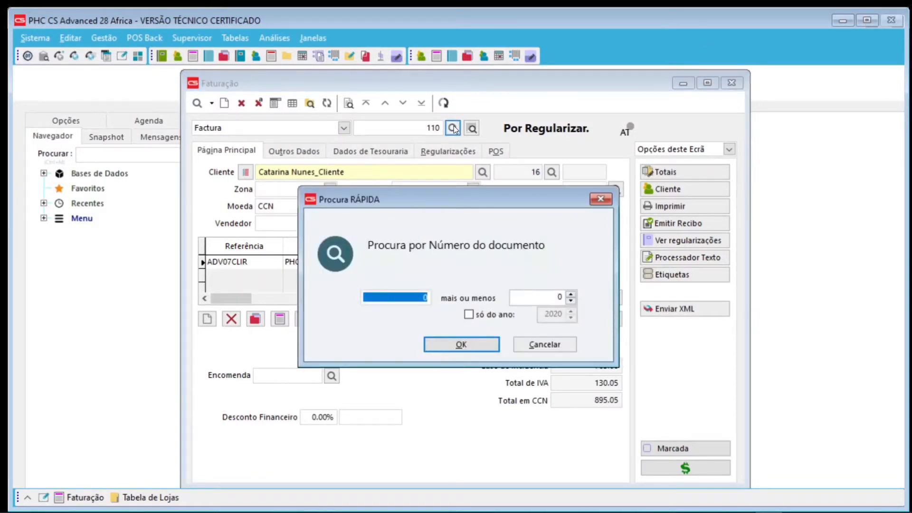
{"action": "type", "text": "107"}
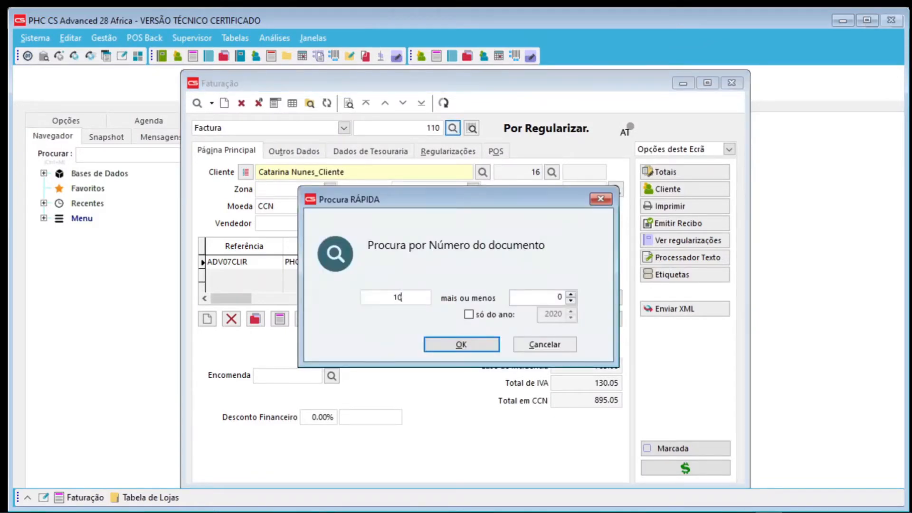
{"action": "key", "text": "Return"}
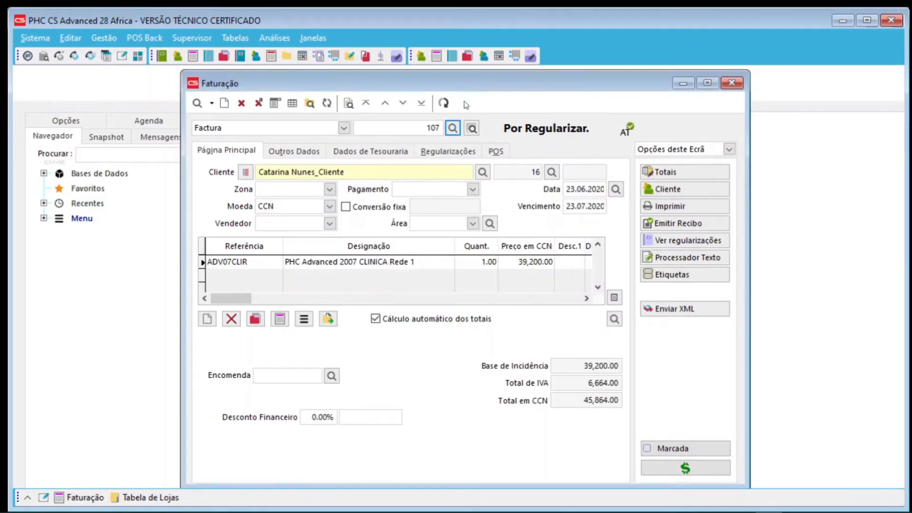
Examine the AT series and document numbers assigned to Factura 107, and return to the invoice
{"action": "left_click", "coordinate": [629, 132]}
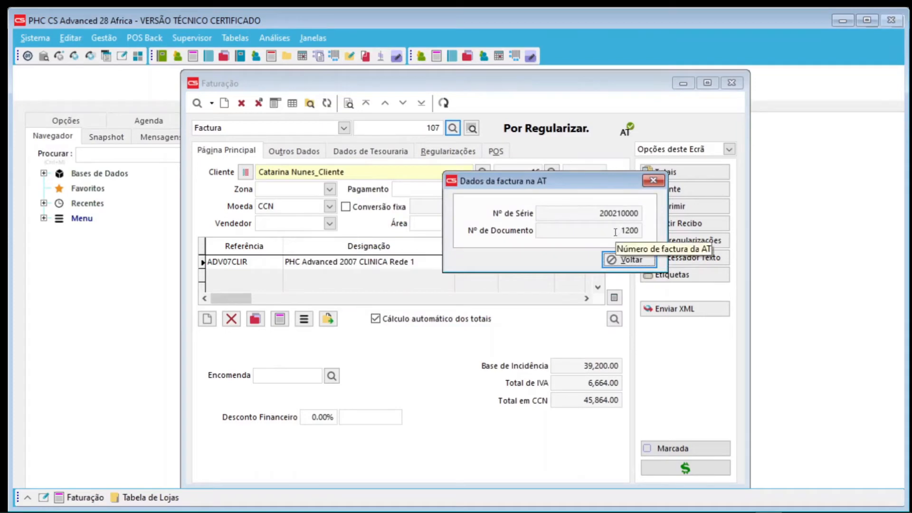
{"action": "left_click_drag", "start_coordinate": [615, 230], "coordinate": [644, 234]}
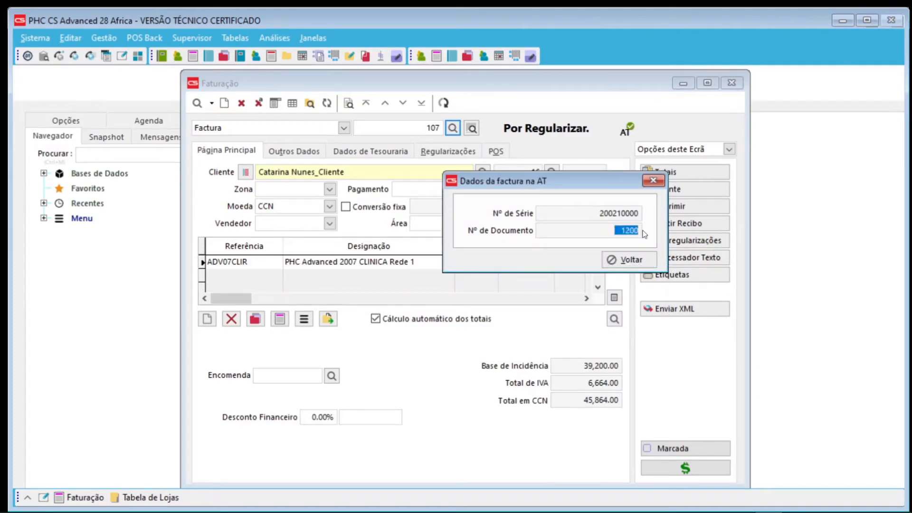
{"action": "left_click_drag", "start_coordinate": [595, 213], "coordinate": [649, 223]}
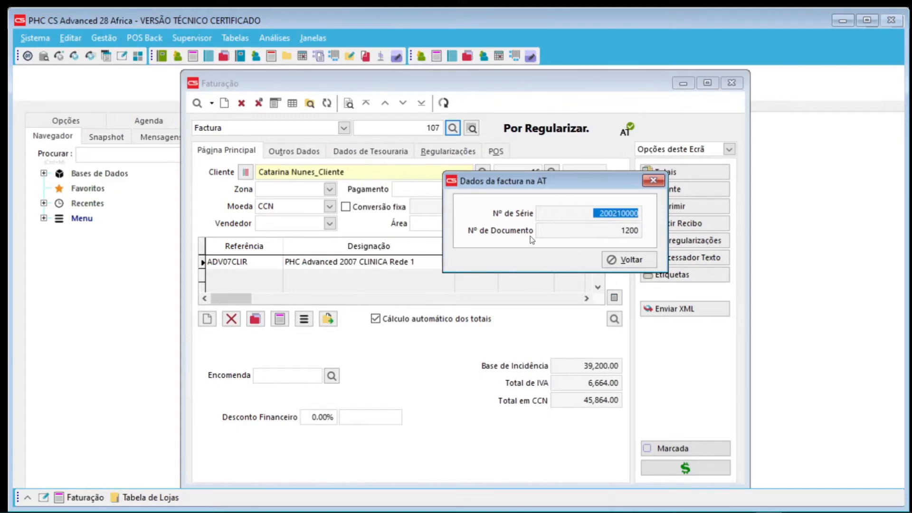
{"action": "left_click", "coordinate": [589, 230]}
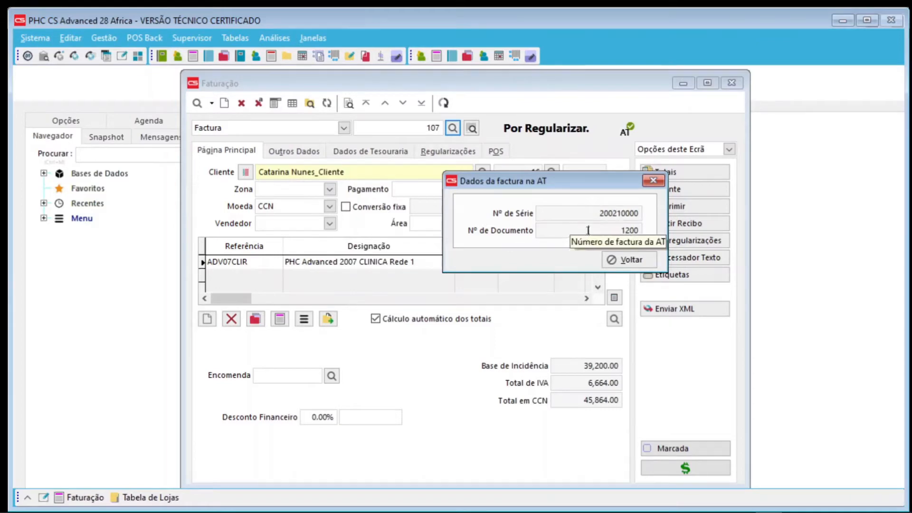
{"action": "left_click_drag", "start_coordinate": [588, 230], "coordinate": [664, 233]}
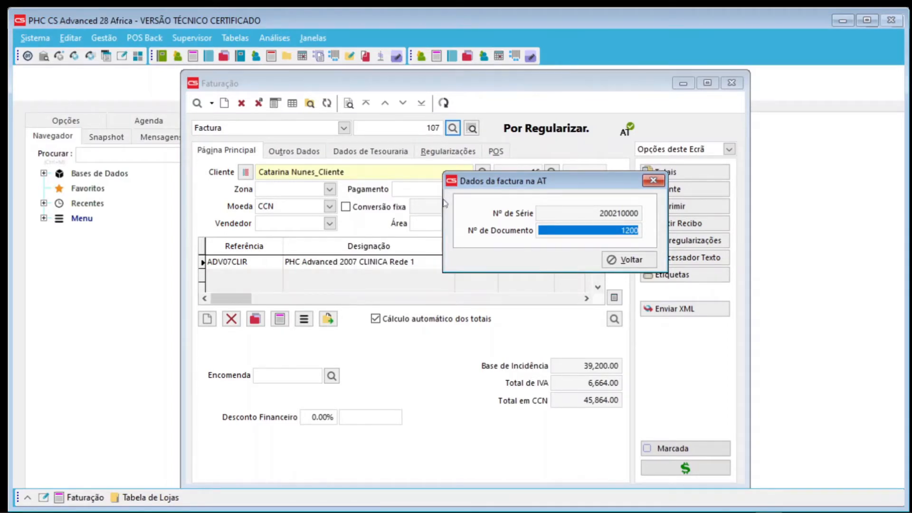
{"action": "left_click", "coordinate": [628, 260]}
{"action": "mouse_move", "coordinate": [627, 136]}
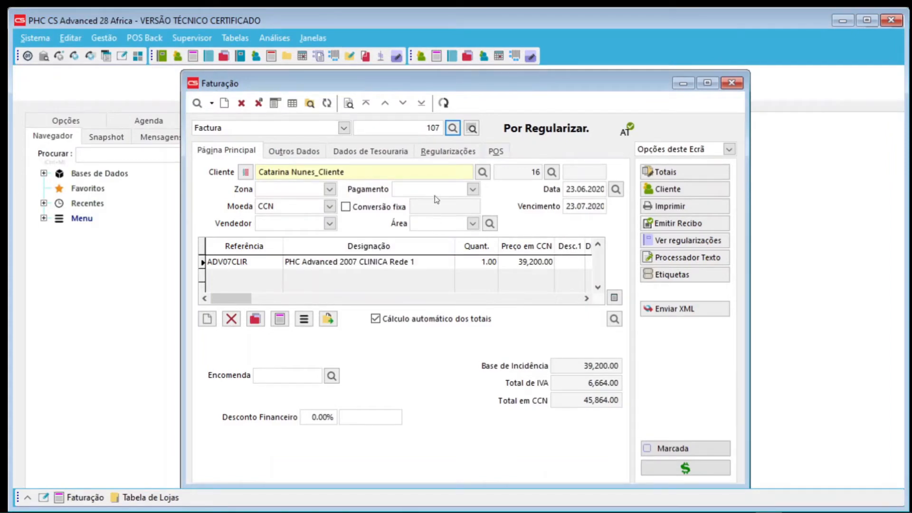
Display Factura 109 and examine the result of its webservice communication to the AT, closing the result when done
{"action": "left_click", "coordinate": [212, 104]}
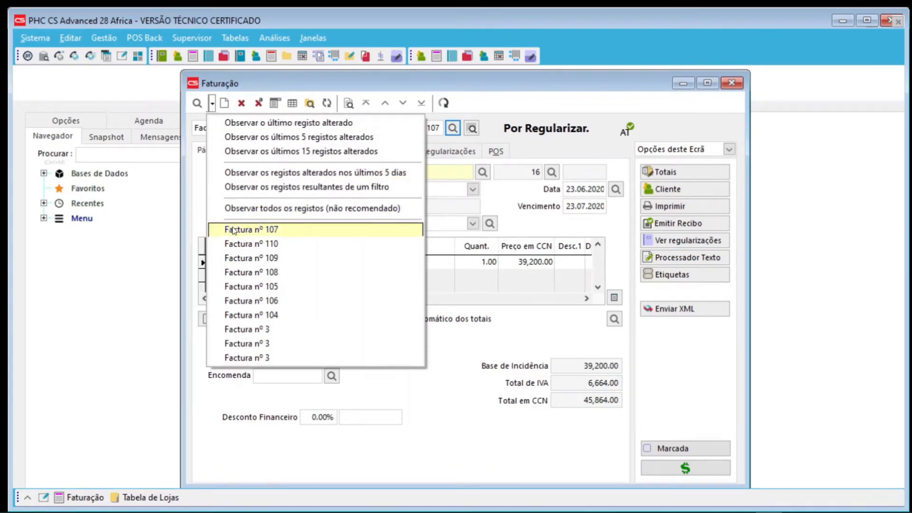
{"action": "left_click", "coordinate": [245, 258]}
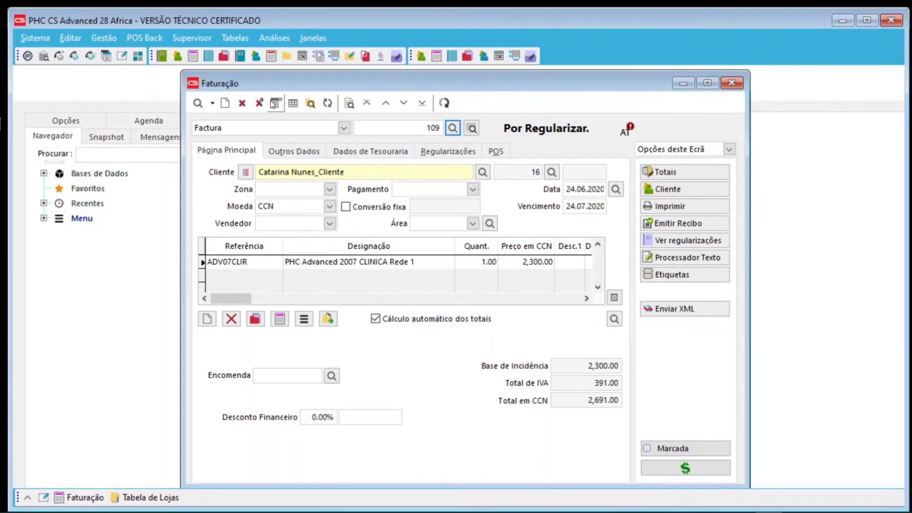
{"action": "left_click", "coordinate": [275, 103]}
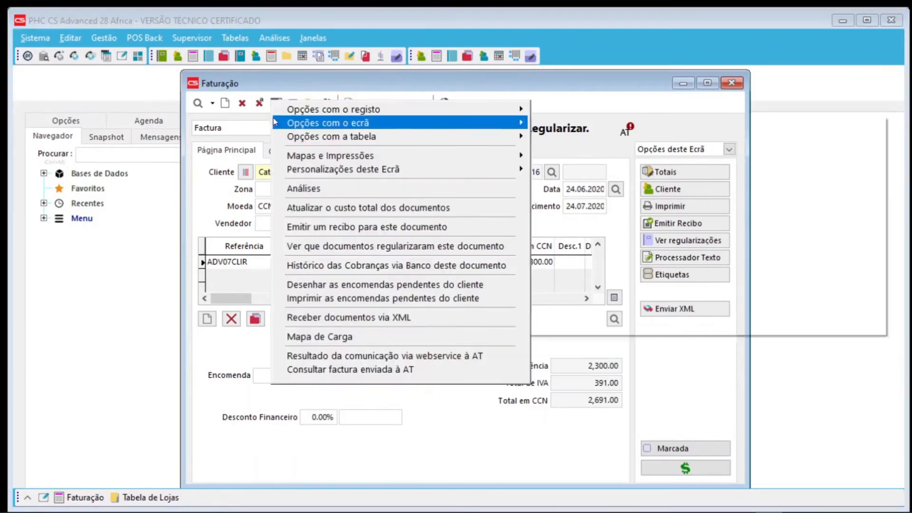
{"action": "left_click", "coordinate": [355, 356]}
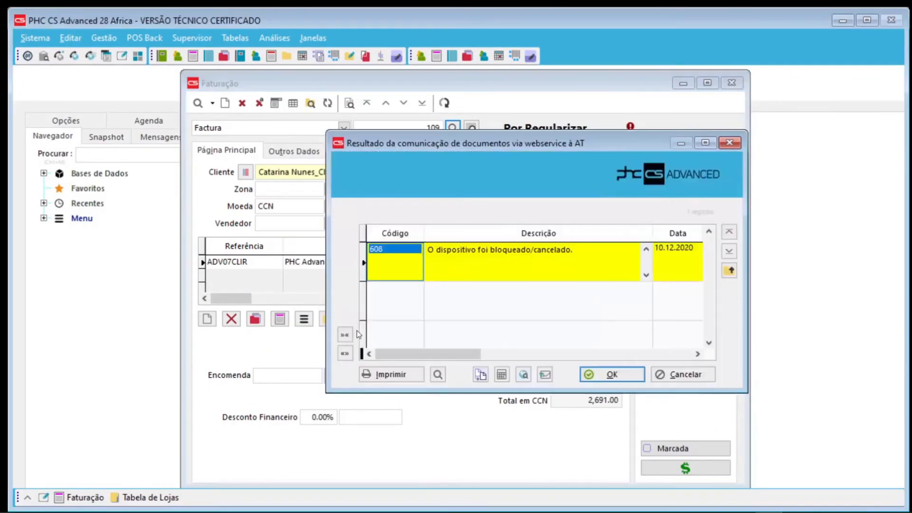
{"action": "left_click_drag", "start_coordinate": [462, 142], "coordinate": [386, 212]}
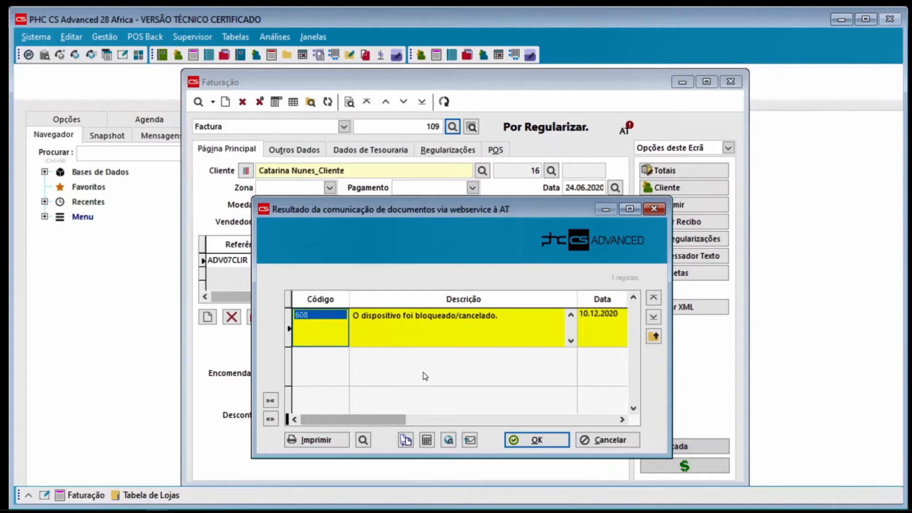
{"action": "key", "text": "Return"}
Return to Factura 107 and examine all its AT webservice communication results, including the most recent one, closing them when done
{"action": "left_click", "coordinate": [213, 102]}
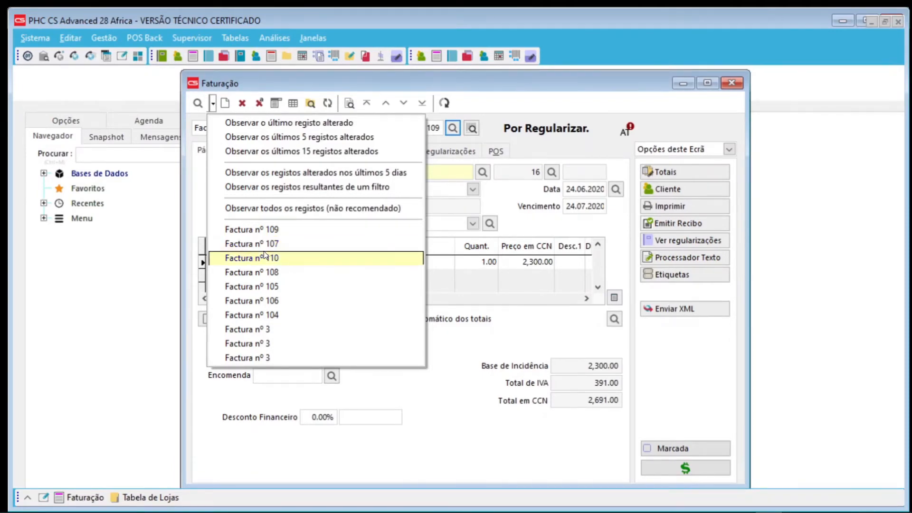
{"action": "left_click", "coordinate": [265, 243]}
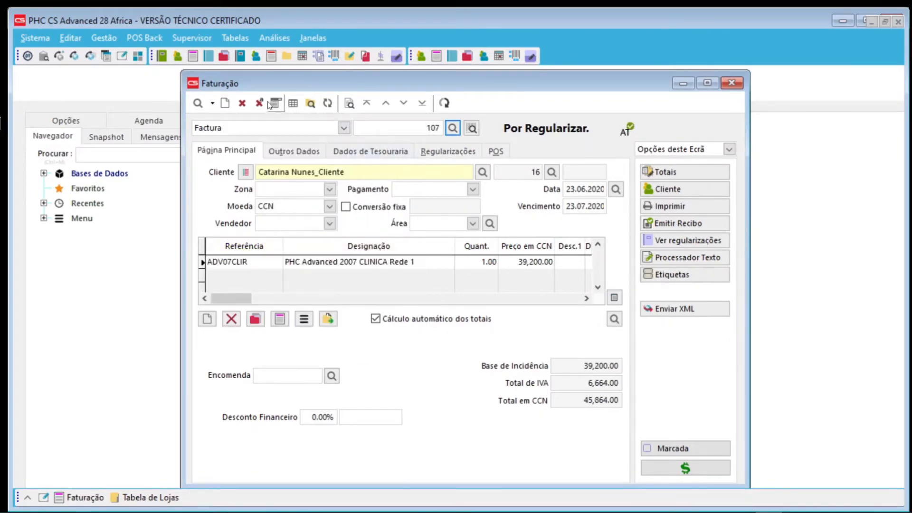
{"action": "left_click", "coordinate": [274, 103]}
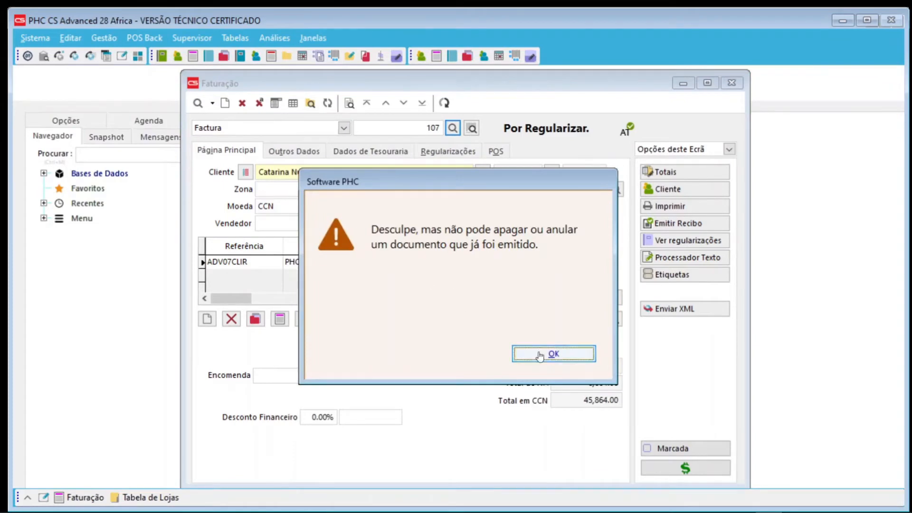
{"action": "left_click", "coordinate": [540, 357]}
{"action": "left_click", "coordinate": [277, 103]}
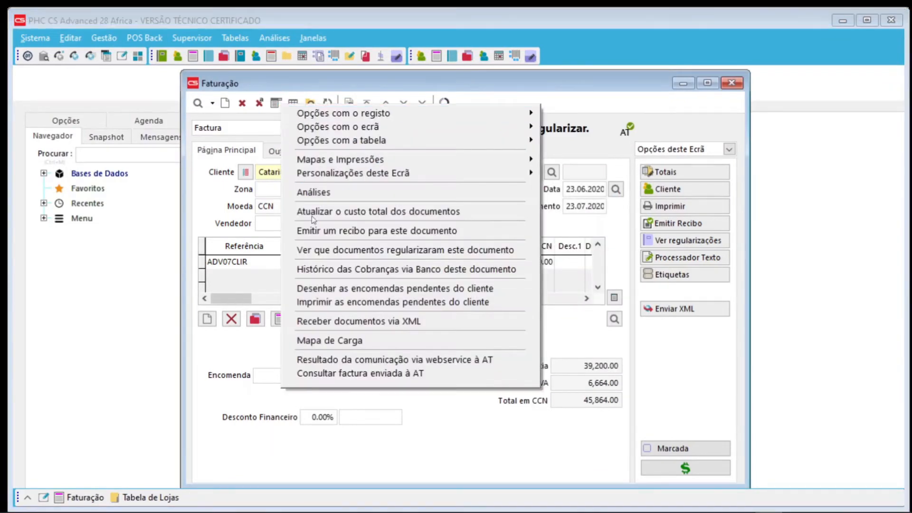
{"action": "left_click", "coordinate": [373, 363]}
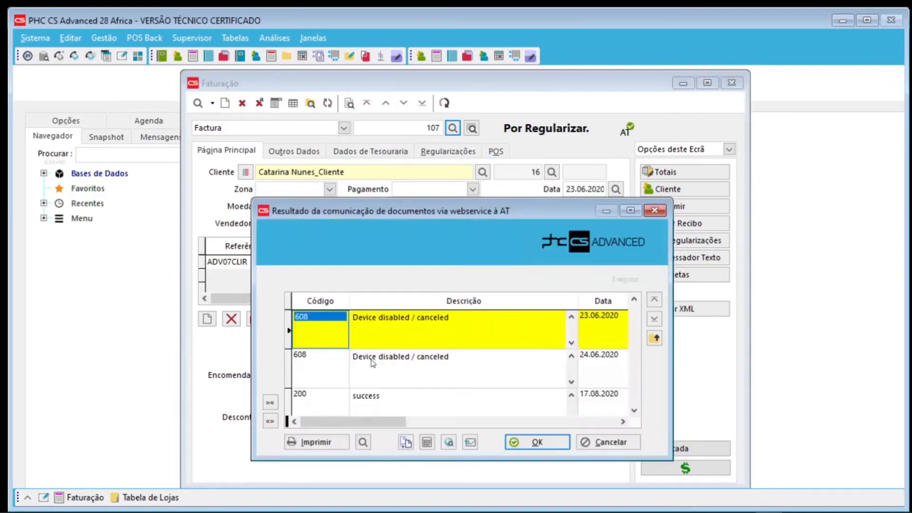
{"action": "scroll", "coordinate": [403, 354], "scroll_direction": "down", "scroll_amount": 2}
{"action": "left_click", "coordinate": [383, 322]}
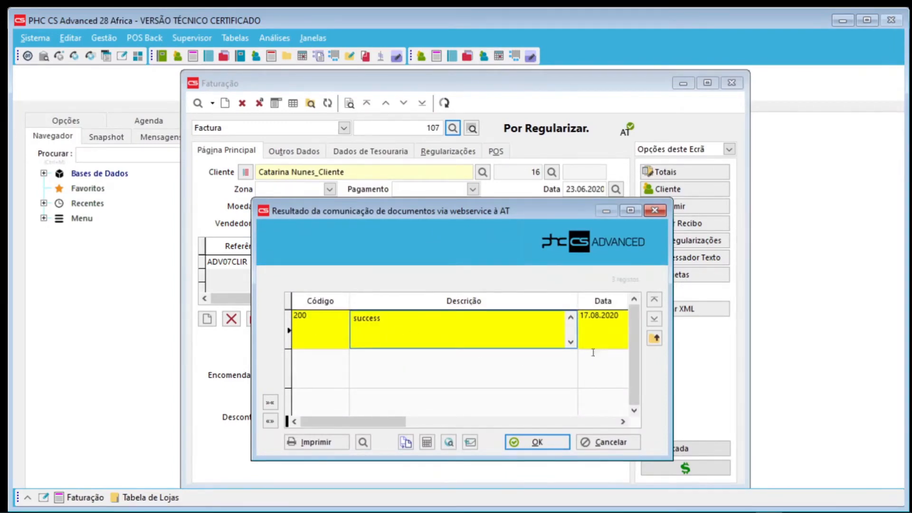
{"action": "left_click", "coordinate": [602, 442]}
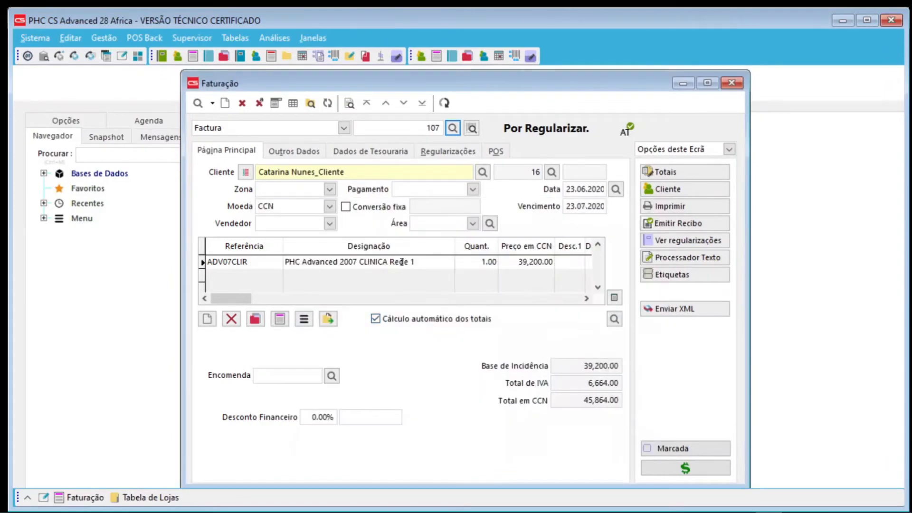
View the query form for invoices sent to the AT, and return without running a query
{"action": "left_click", "coordinate": [275, 104]}
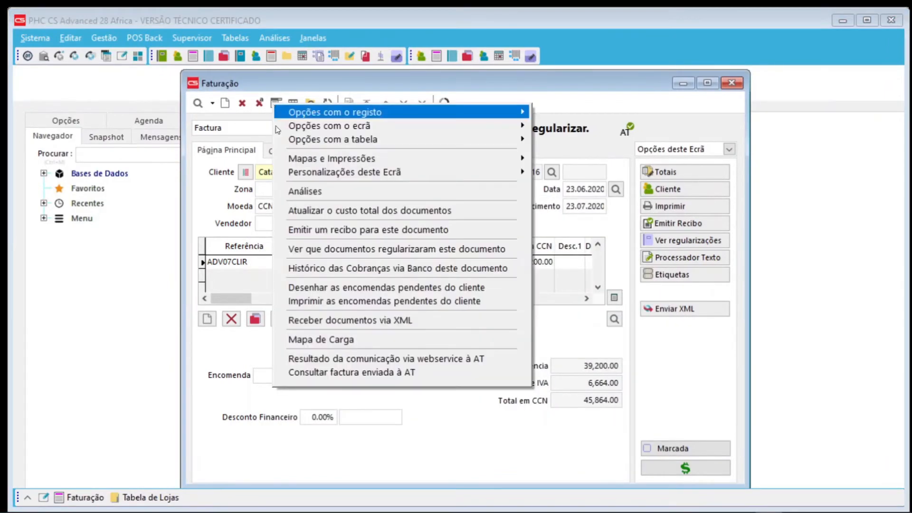
{"action": "left_click", "coordinate": [359, 374]}
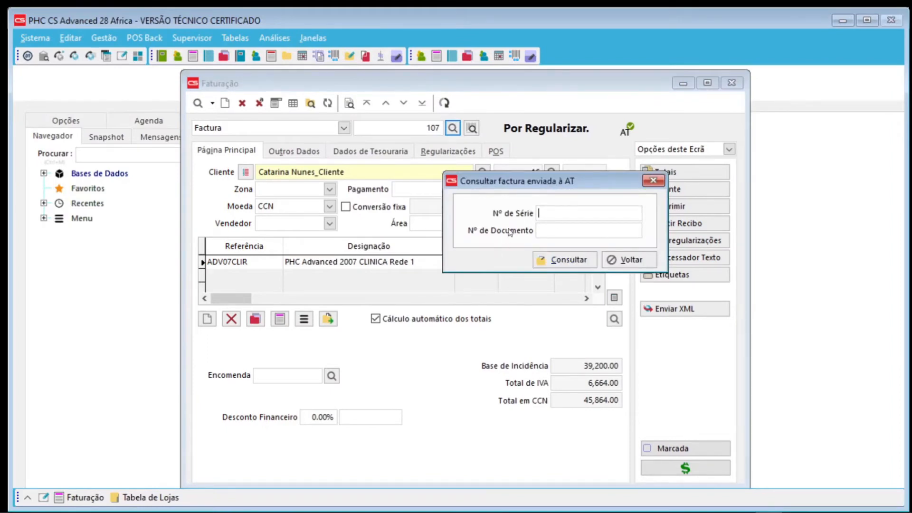
{"action": "left_click", "coordinate": [628, 260]}
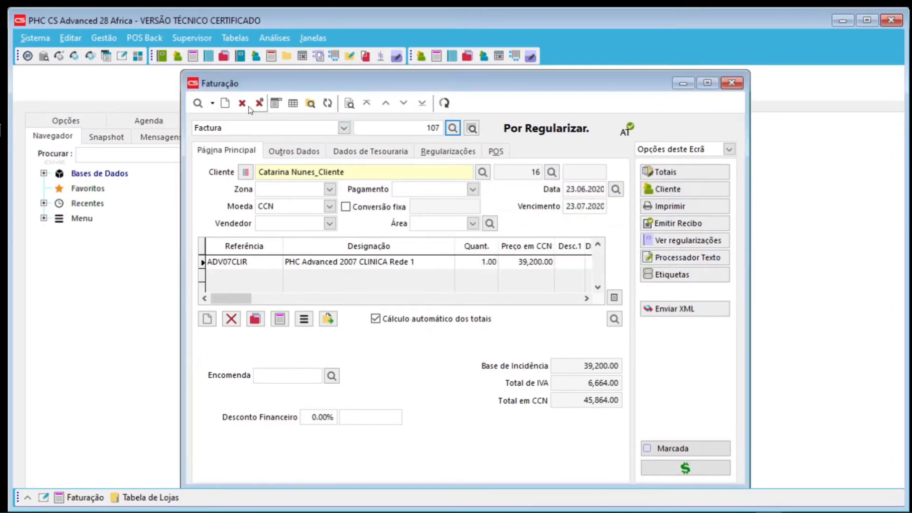
Display Factura 110 and query the invoice sent to the AT with series number 200210000 and document number 1200
{"action": "left_click", "coordinate": [213, 104]}
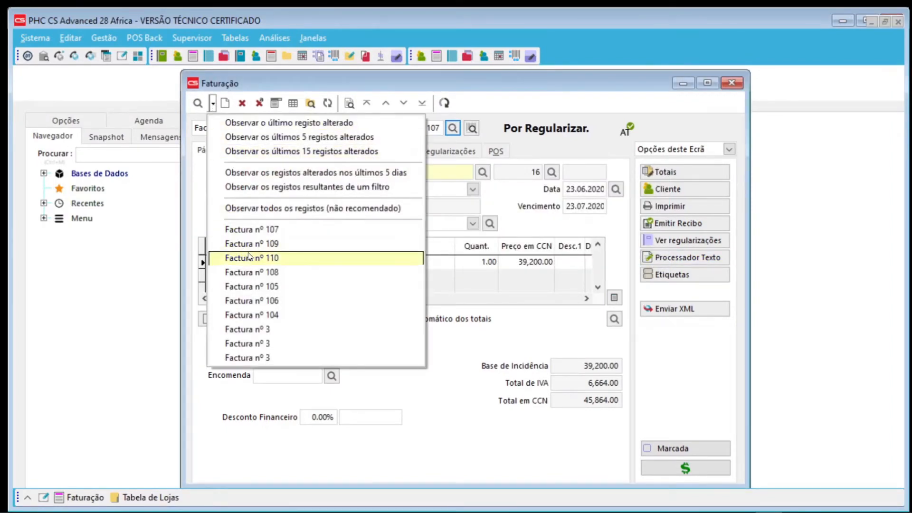
{"action": "left_click", "coordinate": [251, 258]}
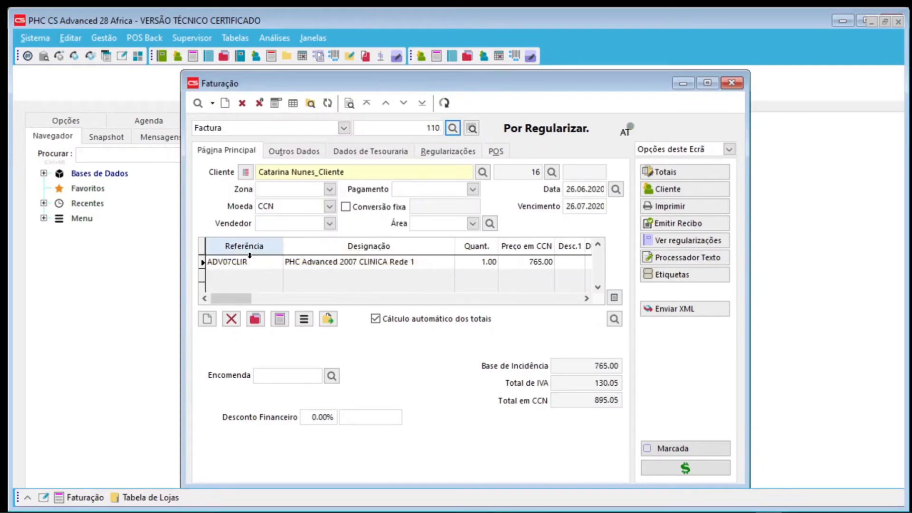
{"action": "left_click", "coordinate": [275, 103]}
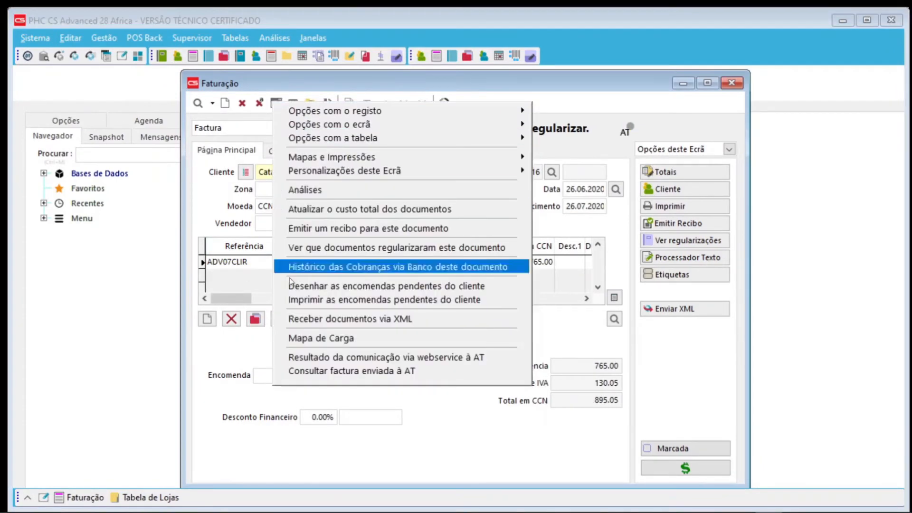
{"action": "left_click", "coordinate": [323, 371]}
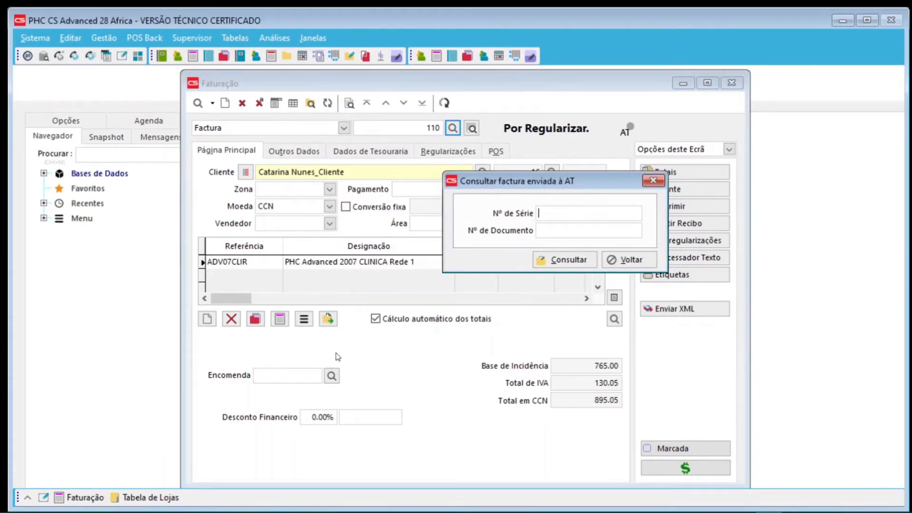
{"action": "type", "text": "200210000"}
{"action": "key", "text": "Tab"}
{"action": "type", "text": "1200"}
{"action": "left_click", "coordinate": [570, 259]}
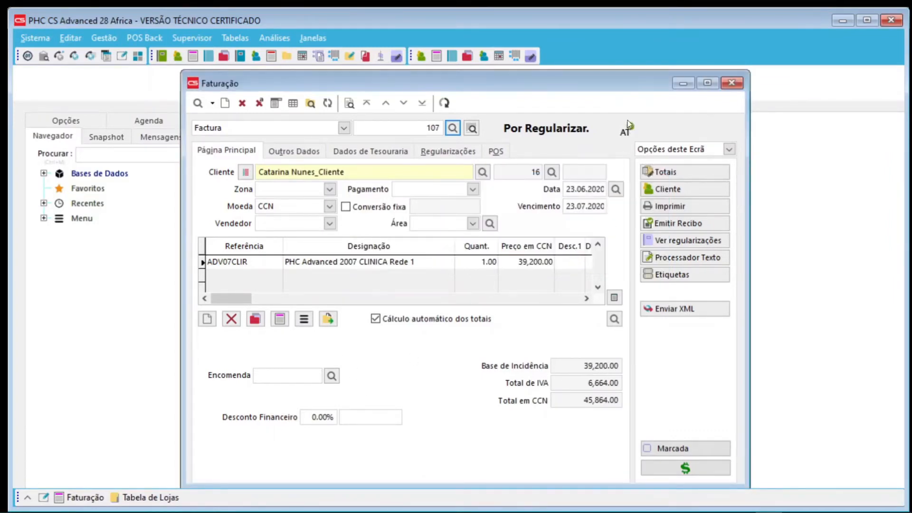
Leave the invoice screen and open the monitor for communicating billing documents to the AT via webservice
{"action": "mouse_move", "coordinate": [630, 130]}
{"action": "left_click", "coordinate": [444, 103]}
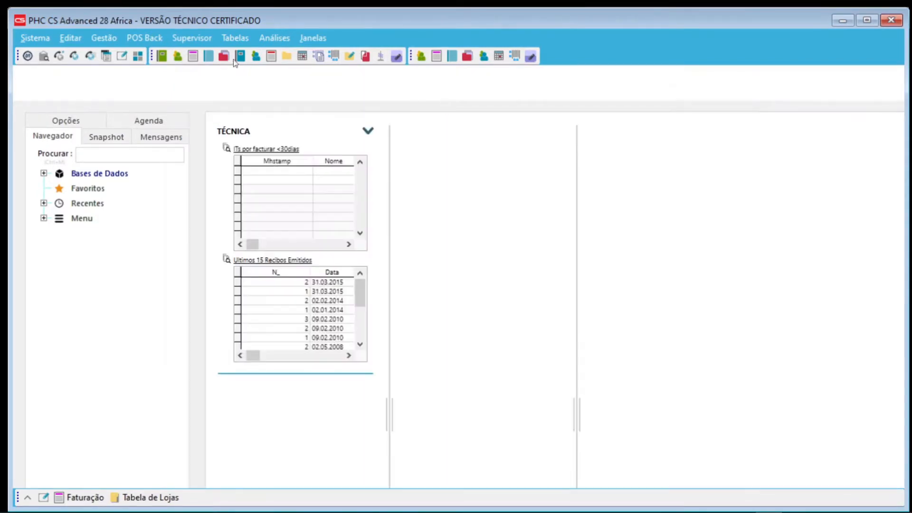
{"action": "left_click", "coordinate": [191, 38]}
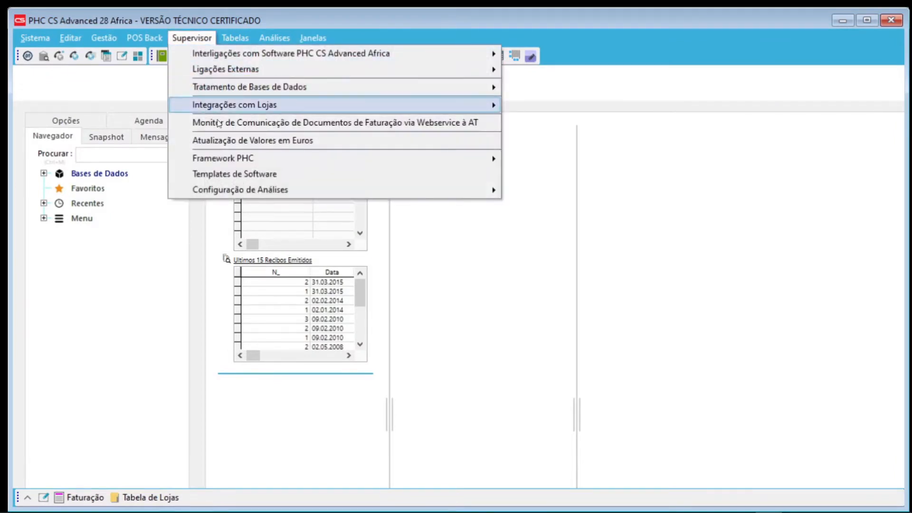
{"action": "left_click", "coordinate": [258, 123]}
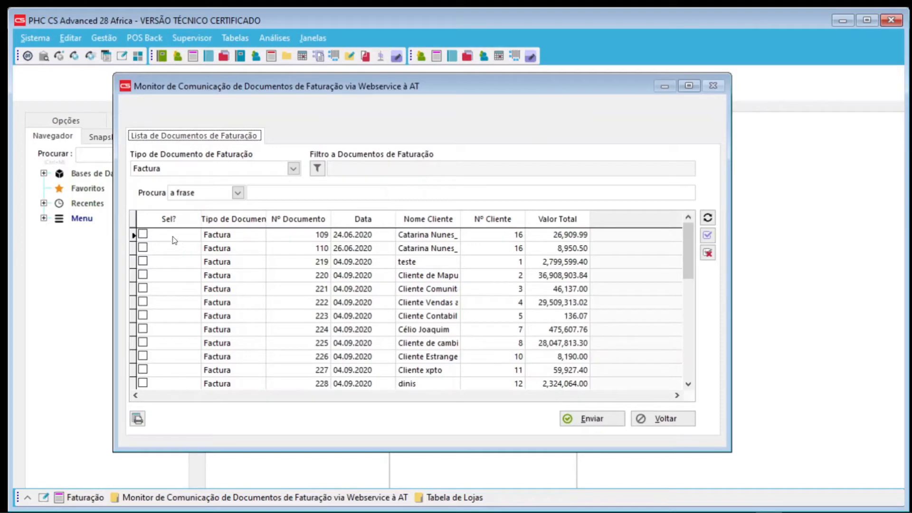
Mark Facturas 109, 220, 222 and 223 for sending to the AT, and exit the monitor, discarding anything not issued
{"action": "left_click", "coordinate": [143, 234]}
{"action": "left_click", "coordinate": [143, 276]}
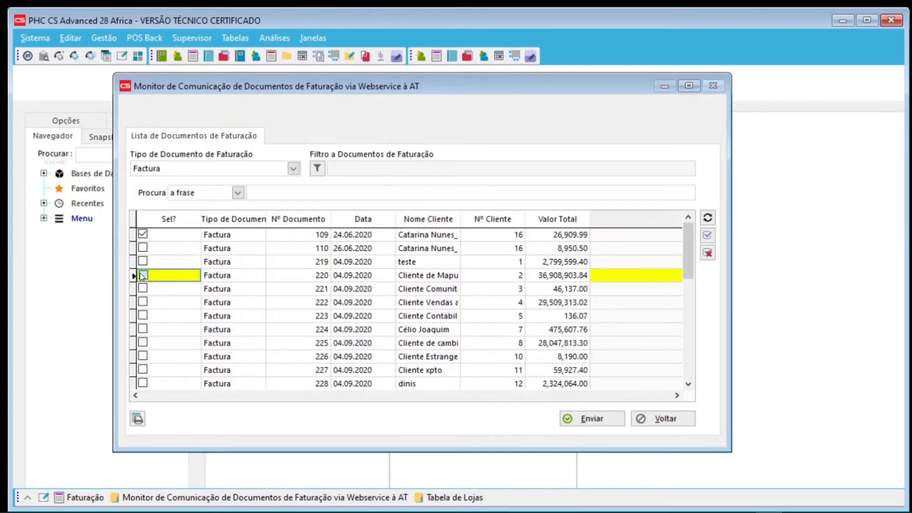
{"action": "left_click", "coordinate": [143, 315]}
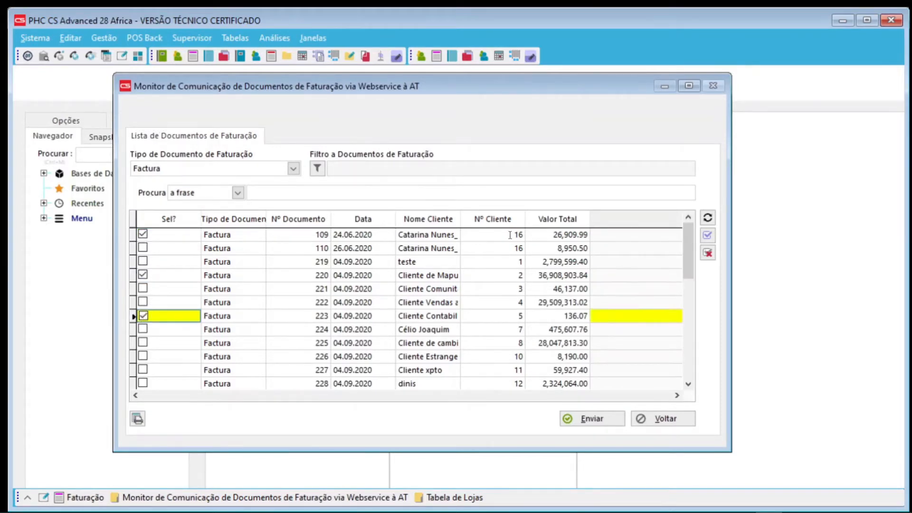
{"action": "left_click", "coordinate": [143, 302]}
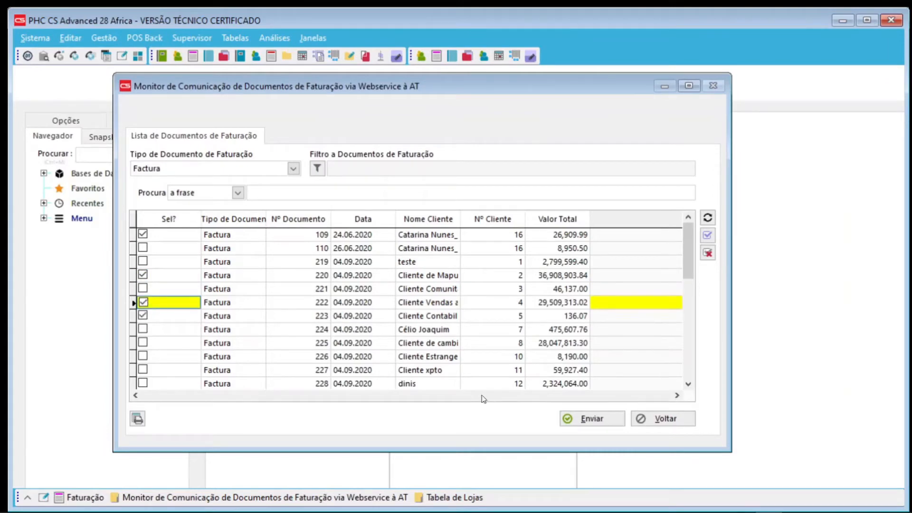
{"action": "left_click", "coordinate": [605, 423]}
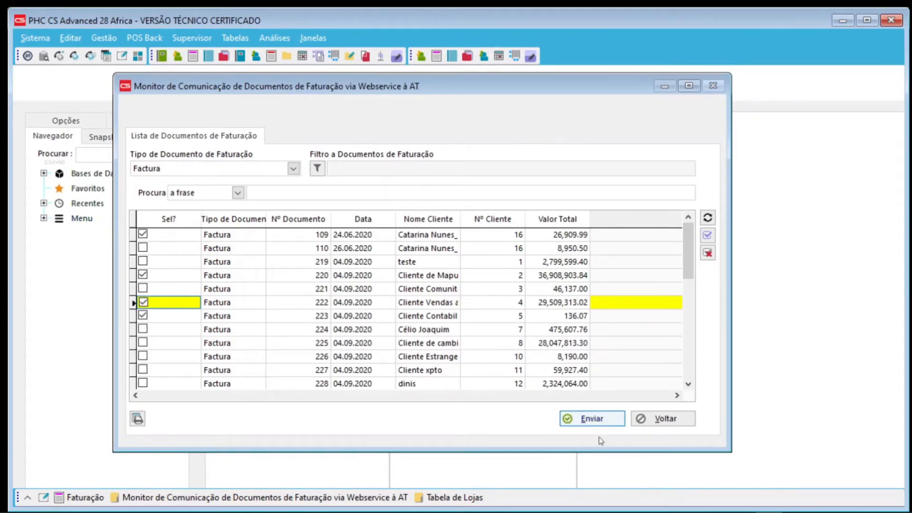
{"action": "left_click", "coordinate": [667, 423]}
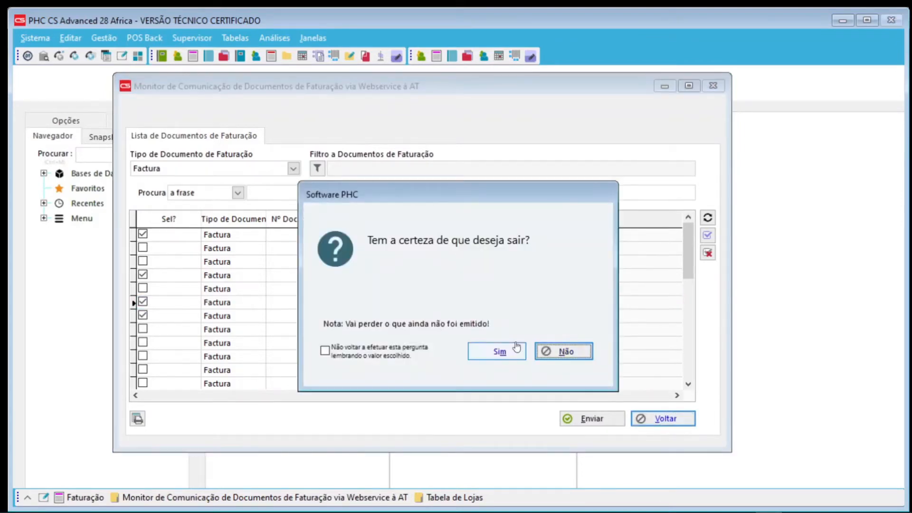
{"action": "left_click", "coordinate": [494, 351]}
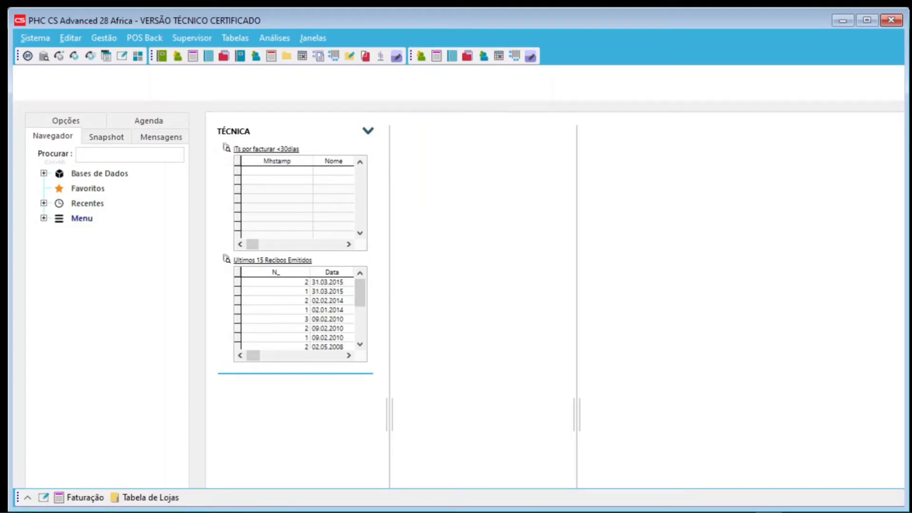
{"action": "left_click", "coordinate": [632, 512]}
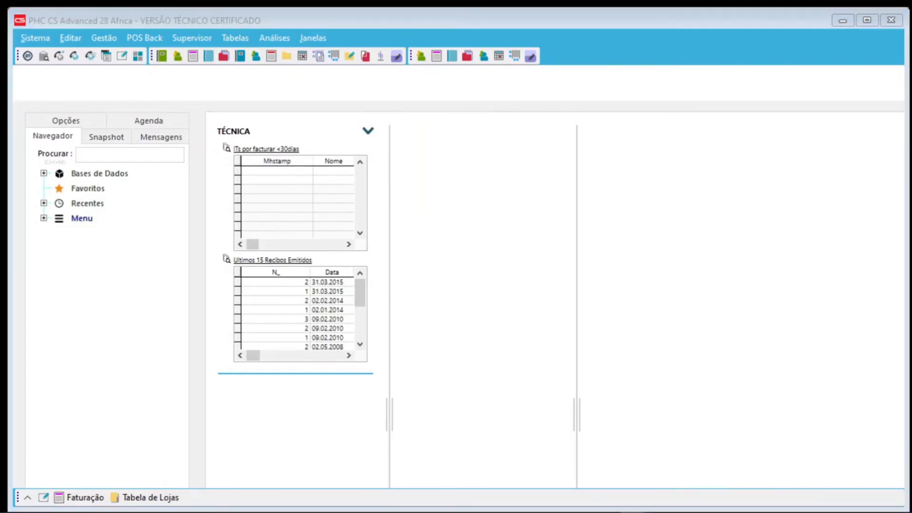